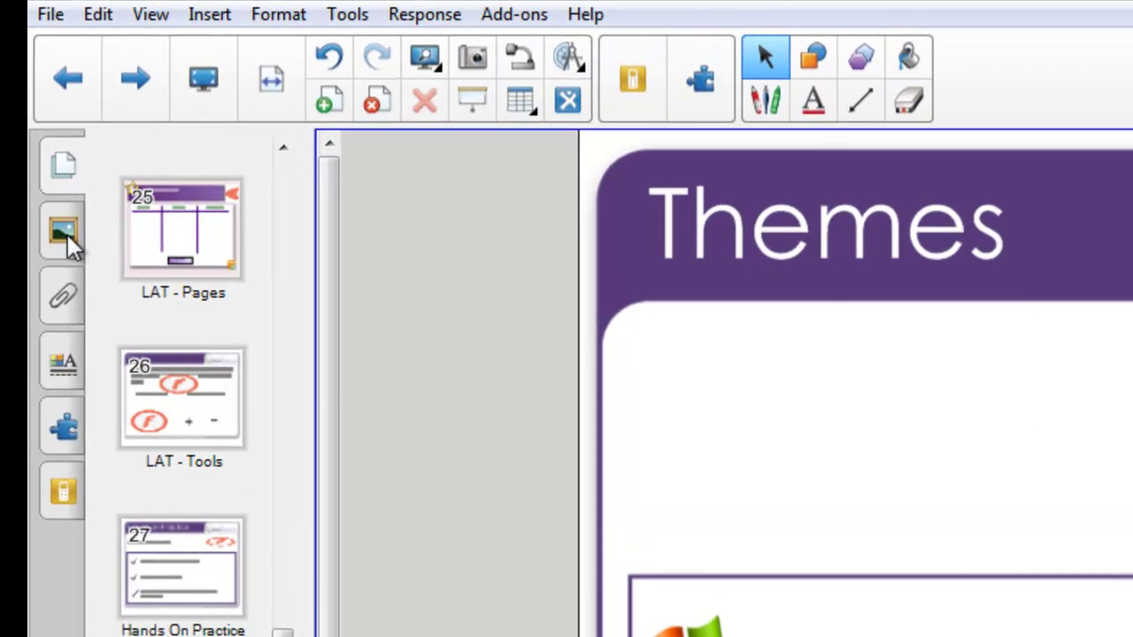
# Look through the Backgrounds and Themes category of Gallery Essentials.
pyautogui.click(64, 230)
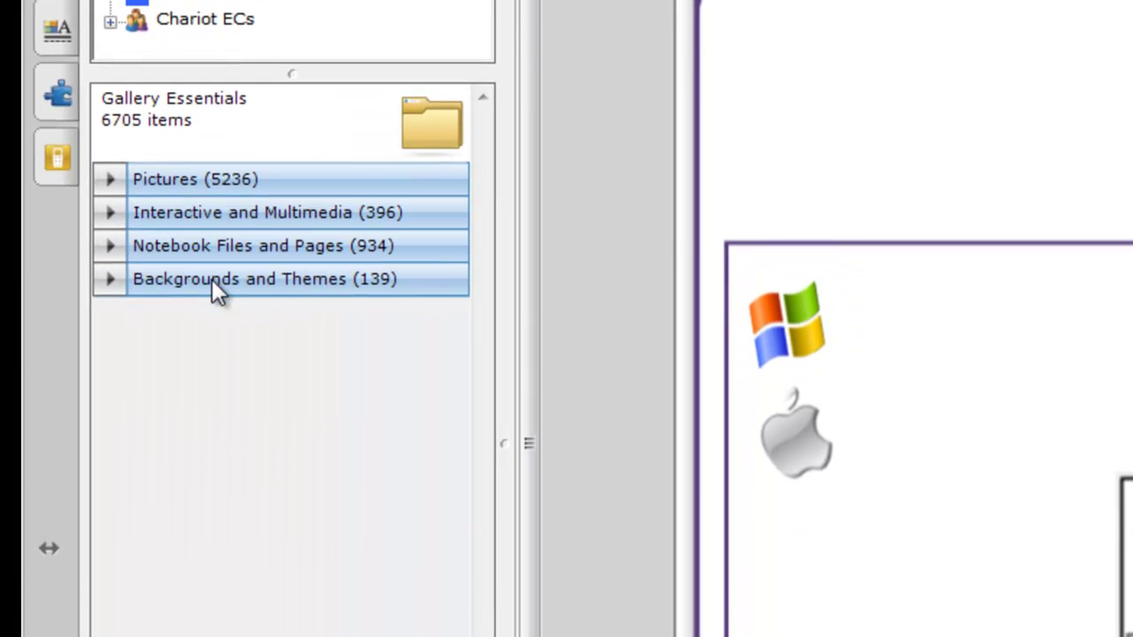
pyautogui.click(212, 279)
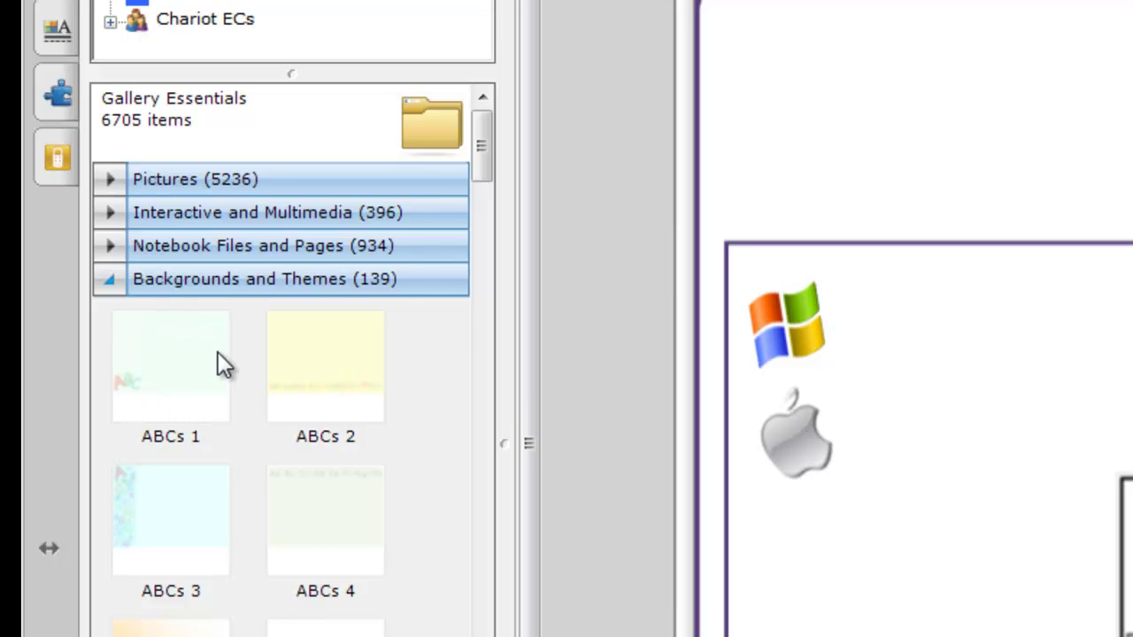
pyautogui.moveTo(478, 154); pyautogui.dragTo(481, 240)
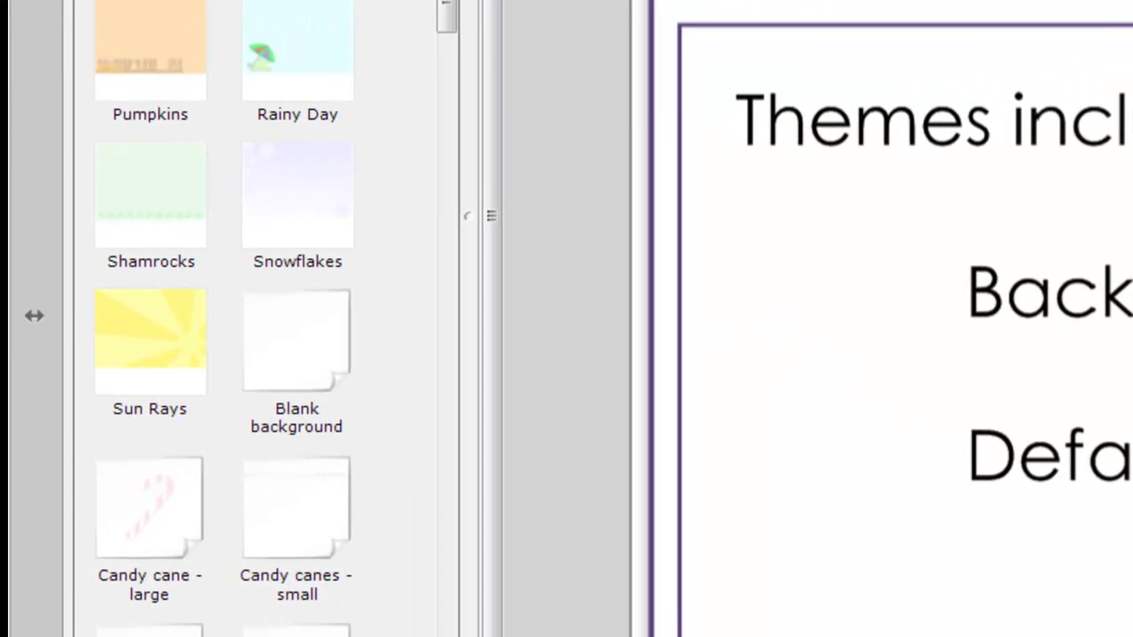
# Clone page 30, the Themes page that lists what themes include.
pyautogui.click(34, 5)
pyautogui.rightClick(148, 510)
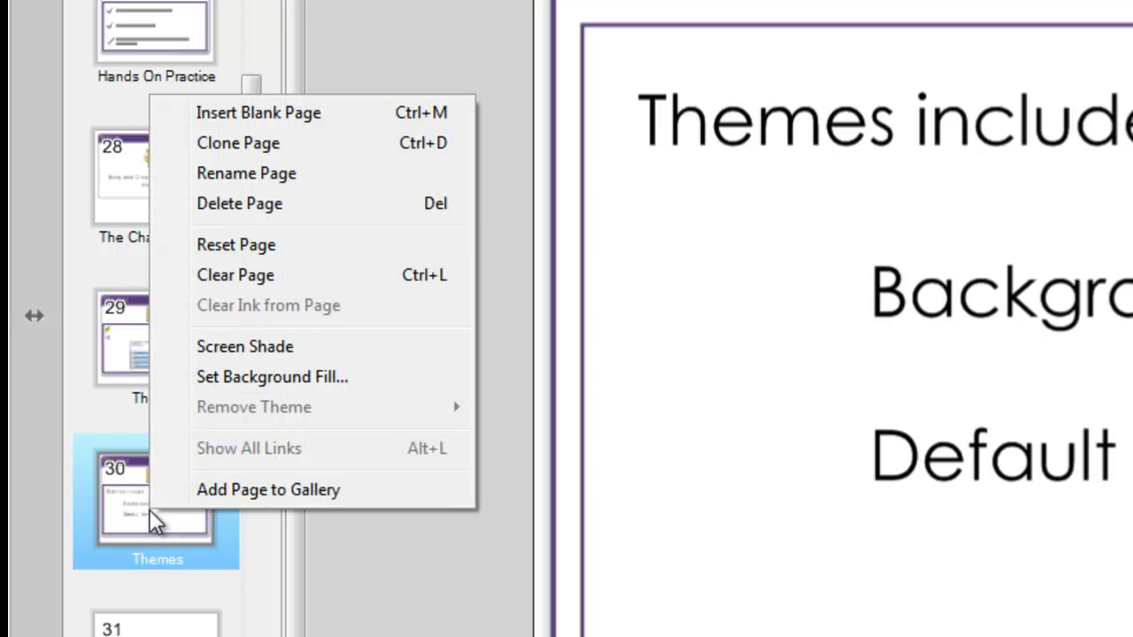
pyautogui.click(244, 145)
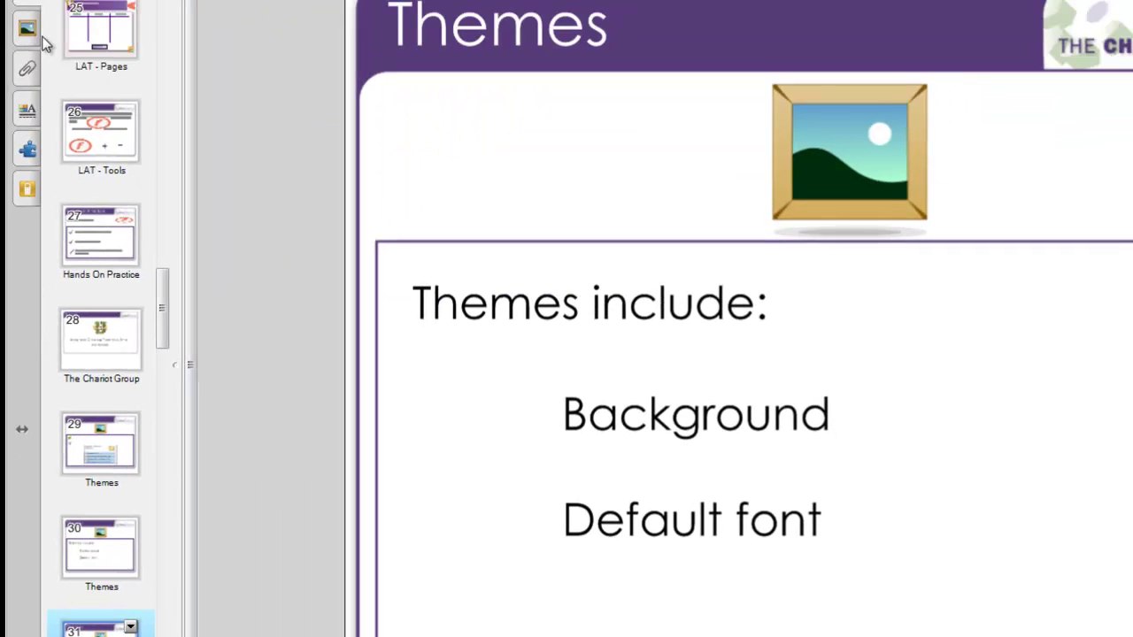
# Insert the Sun Rays theme from the Gallery on the current page only, and undo it.
pyautogui.click(26, 57)
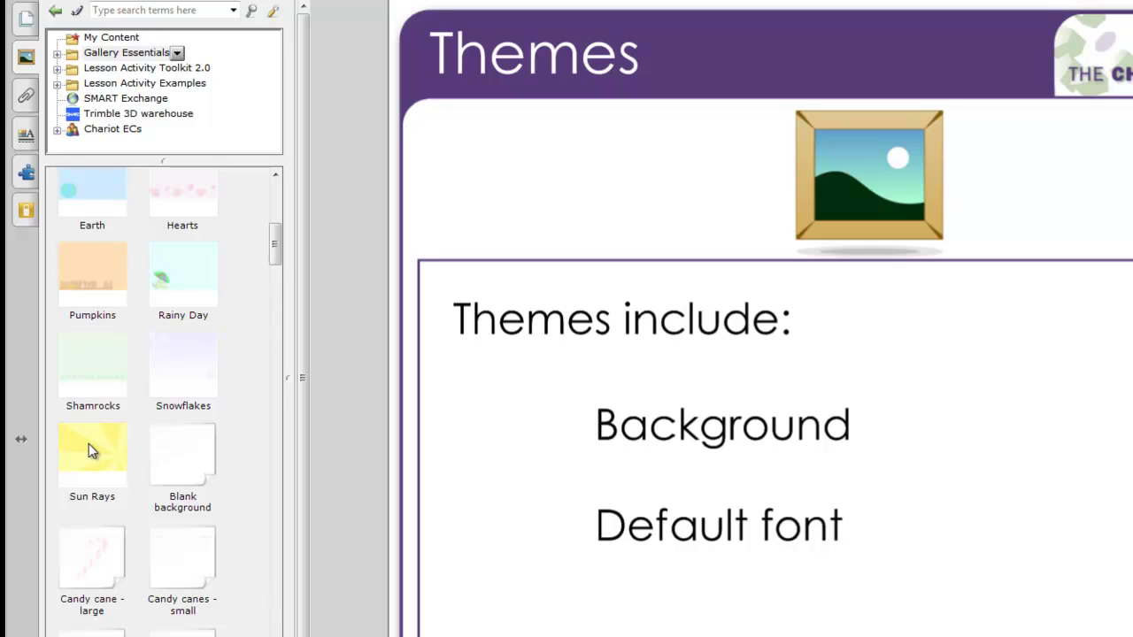
pyautogui.moveTo(100, 450); pyautogui.dragTo(556, 410)
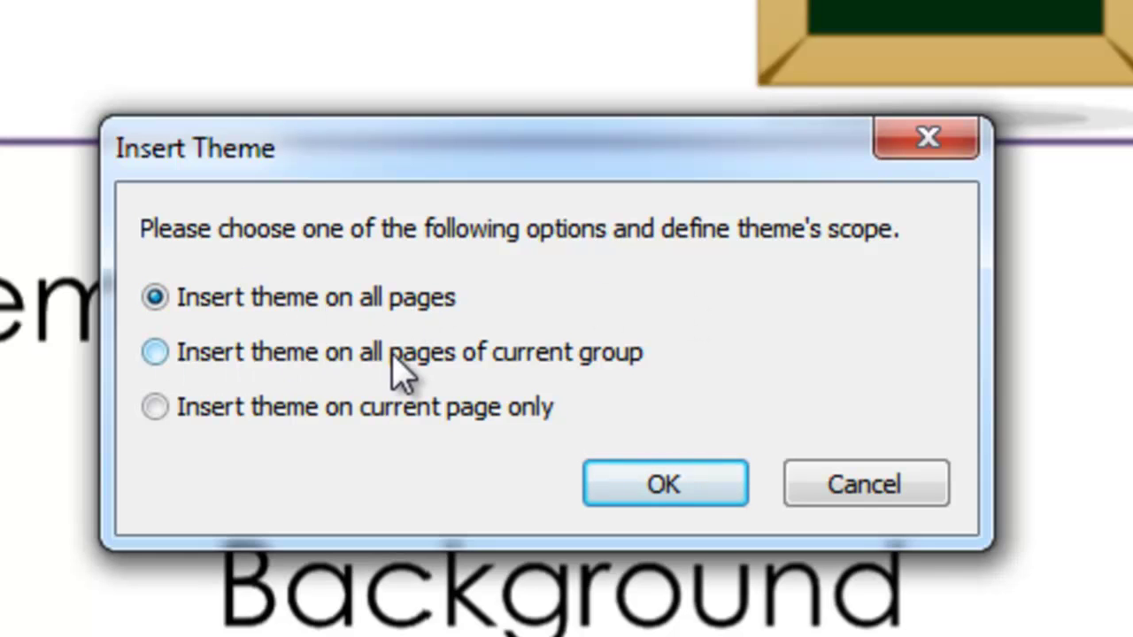
pyautogui.click(156, 407)
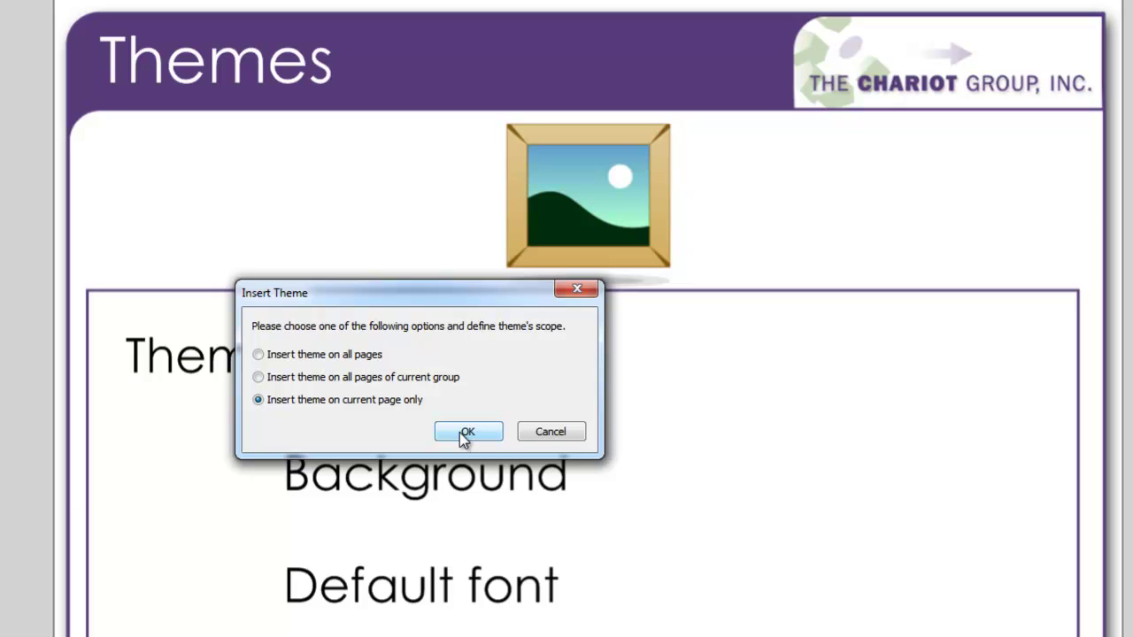
pyautogui.click(465, 432)
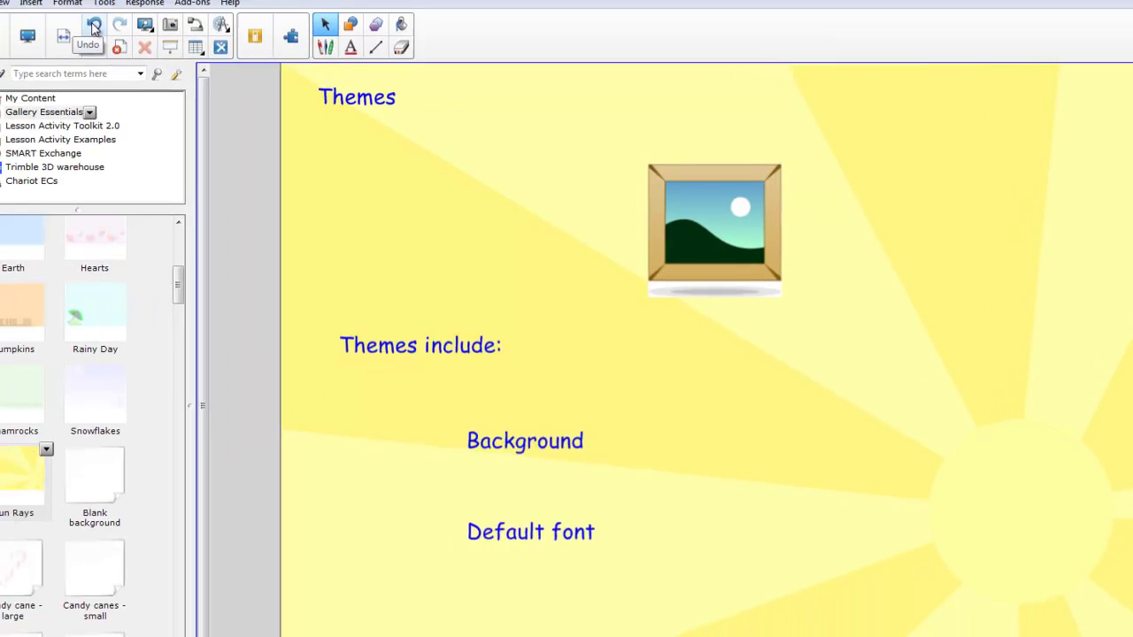
pyautogui.click(95, 27)
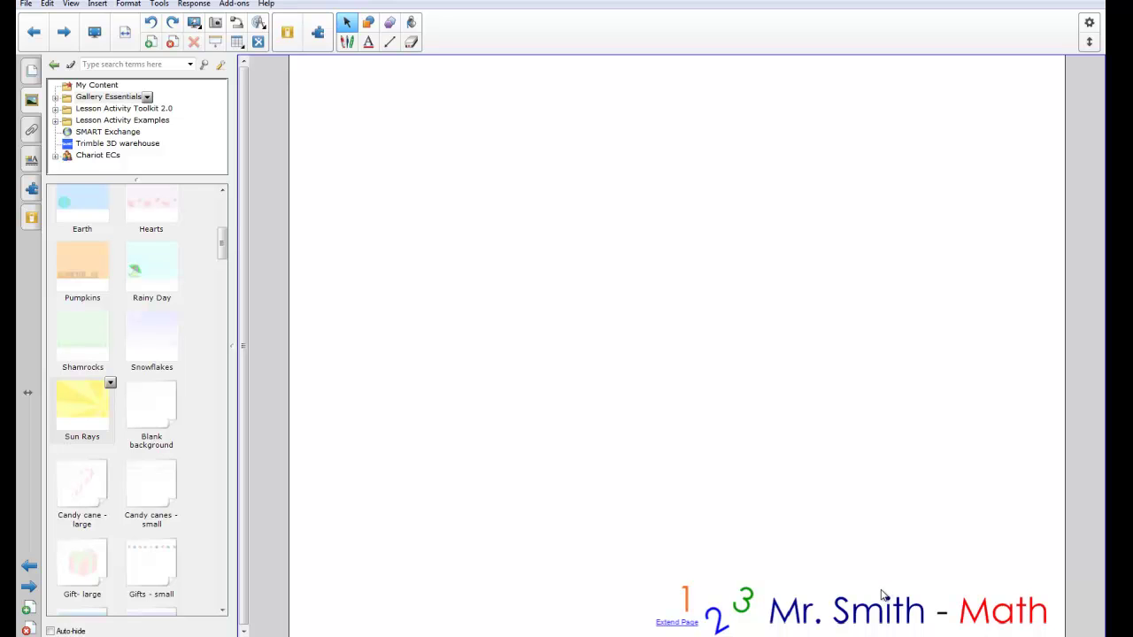
# Set the full screen page border to Full Screen (4:3).
pyautogui.moveTo(743, 594)
pyautogui.mouseDown()
pyautogui.moveTo(761, 578)
pyautogui.moveTo(750, 586)
pyautogui.mouseUp()
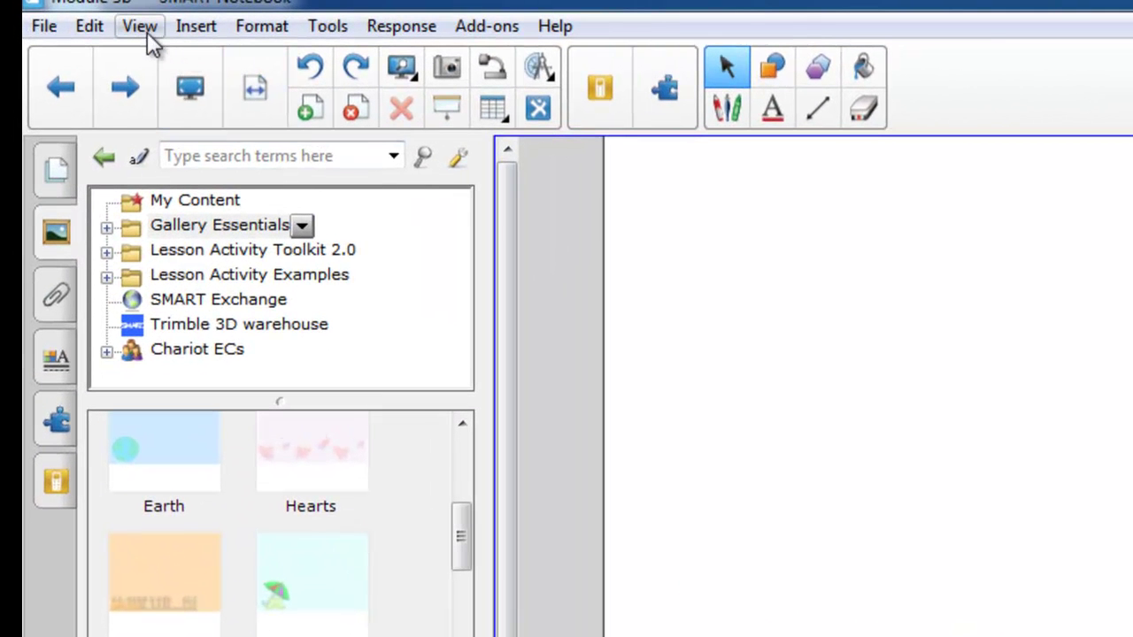
pyautogui.click(142, 31)
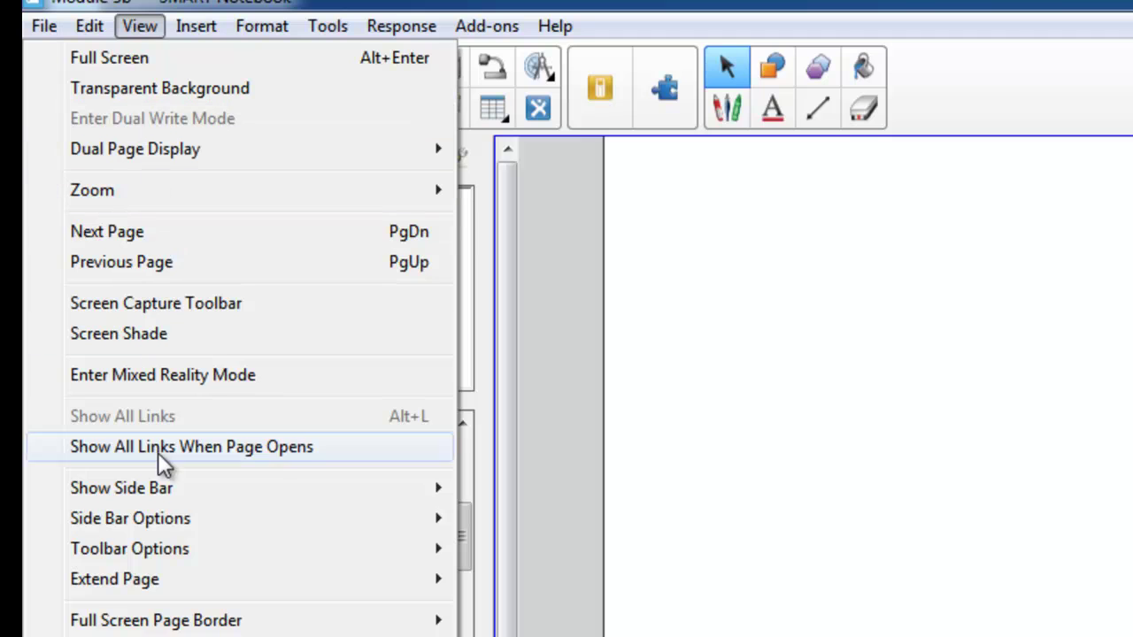
pyautogui.moveTo(201, 622)
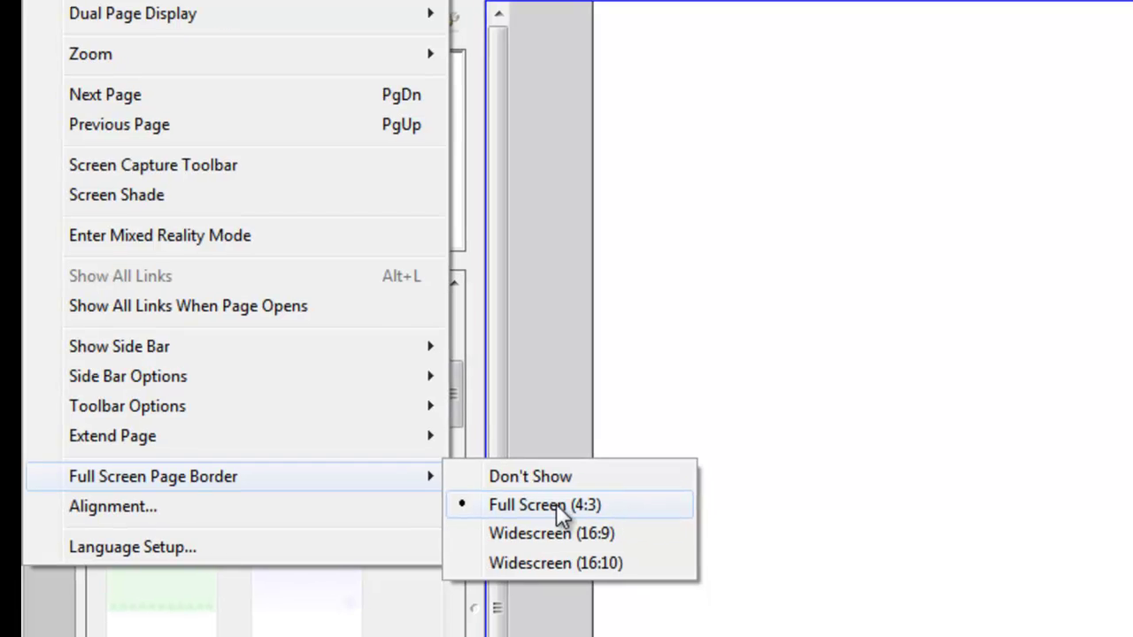
pyautogui.click(556, 504)
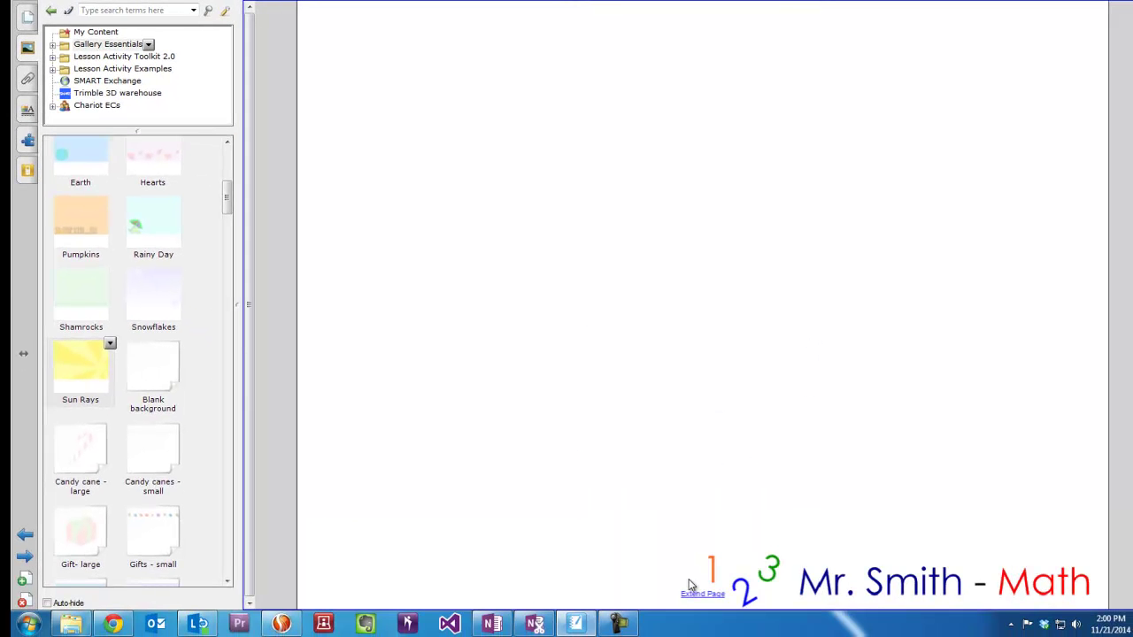
pyautogui.click(699, 595)
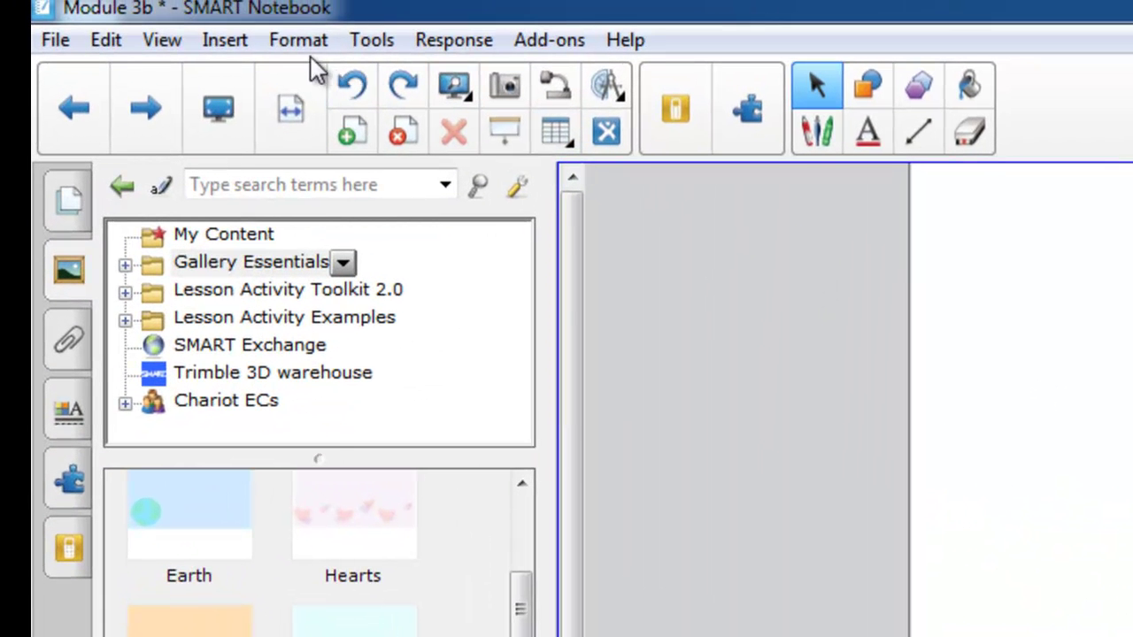
# Start a new theme from the current page and select its theme text style sample.
pyautogui.click(301, 50)
pyautogui.moveTo(261, 399)
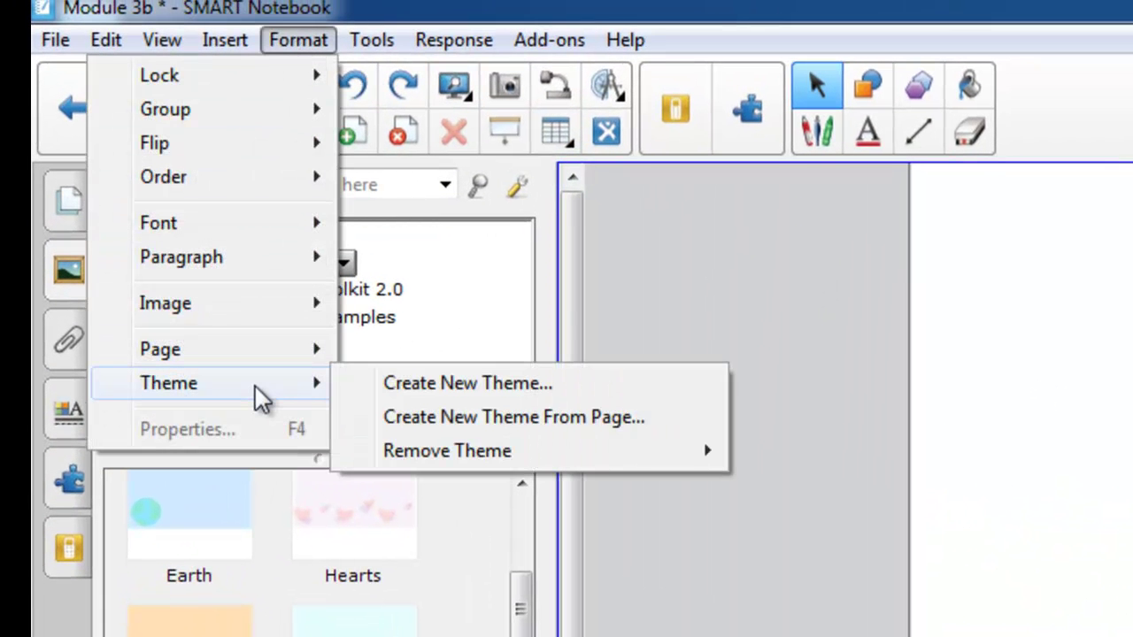
pyautogui.click(589, 425)
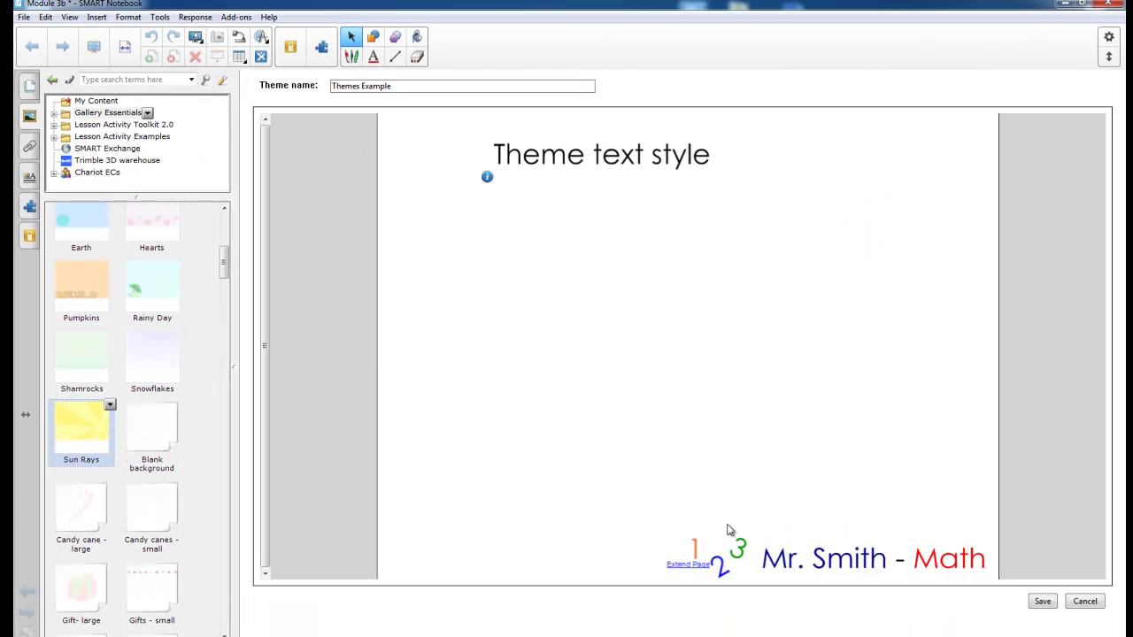
pyautogui.moveTo(785, 550)
pyautogui.mouseDown()
pyautogui.moveTo(788, 538)
pyautogui.moveTo(790, 556)
pyautogui.mouseUp()
pyautogui.click(539, 154)
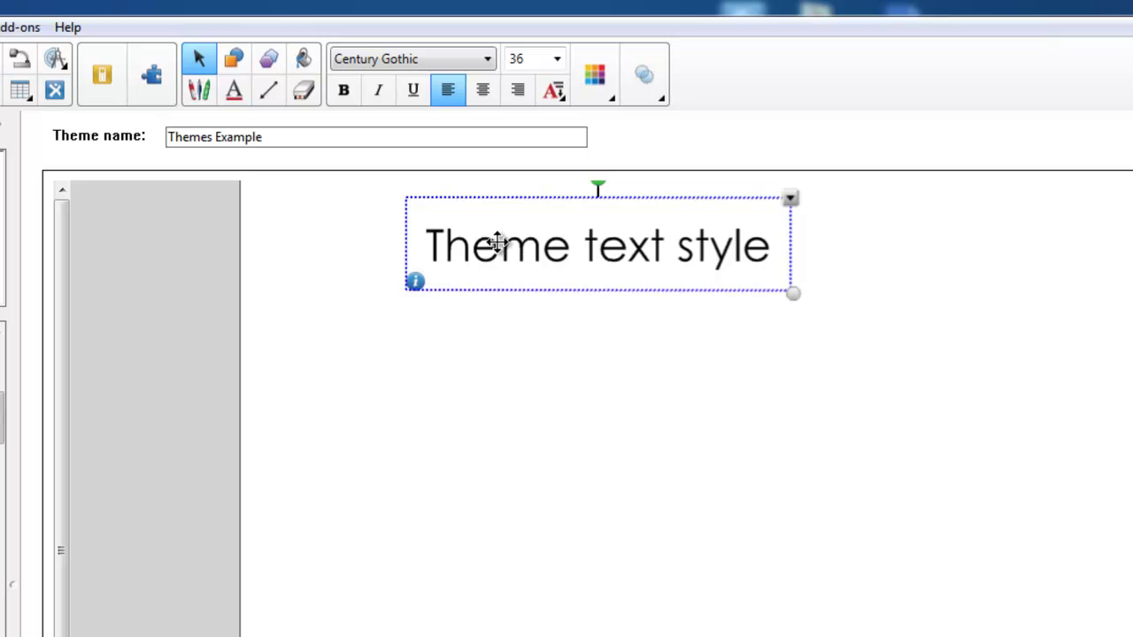
pyautogui.click(567, 246)
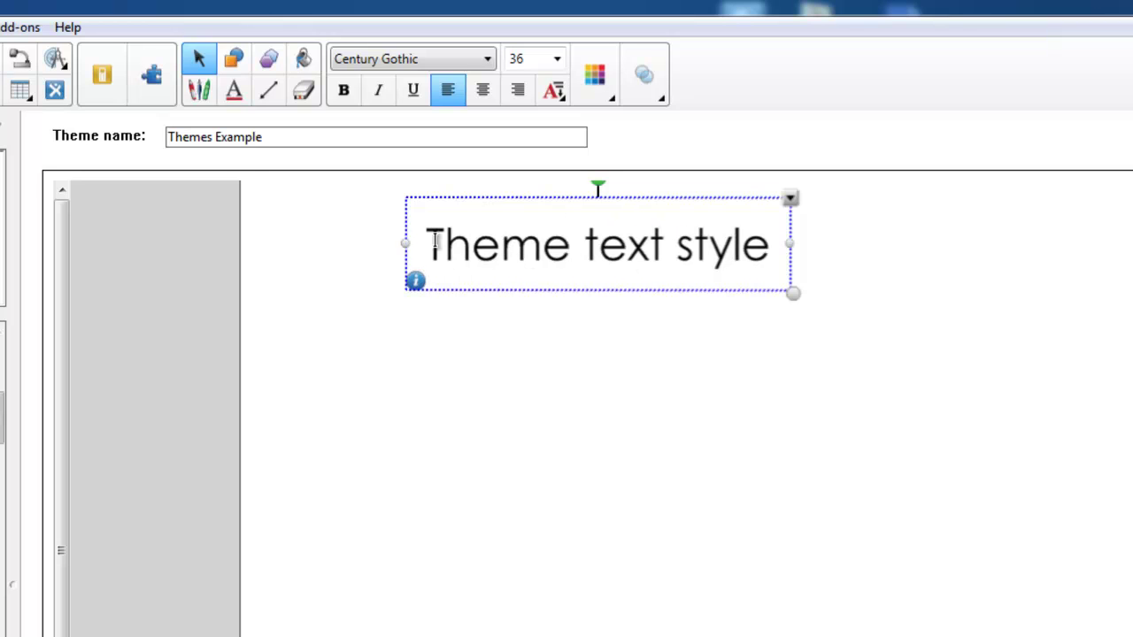
pyautogui.click(537, 345)
pyautogui.click(535, 258)
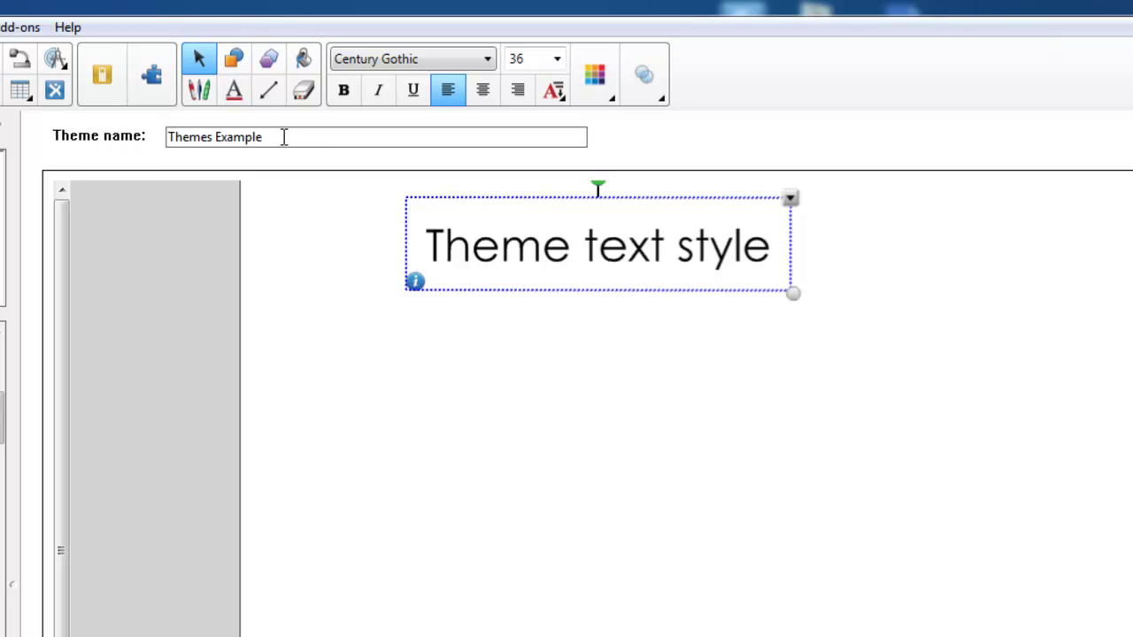
# Name the theme "Bob's cool theme" and save it.
pyautogui.moveTo(283, 137); pyautogui.dragTo(174, 139)
pyautogui.press('BackSpace')
pyautogui.press('BackSpace')
pyautogui.write("Bob;'")
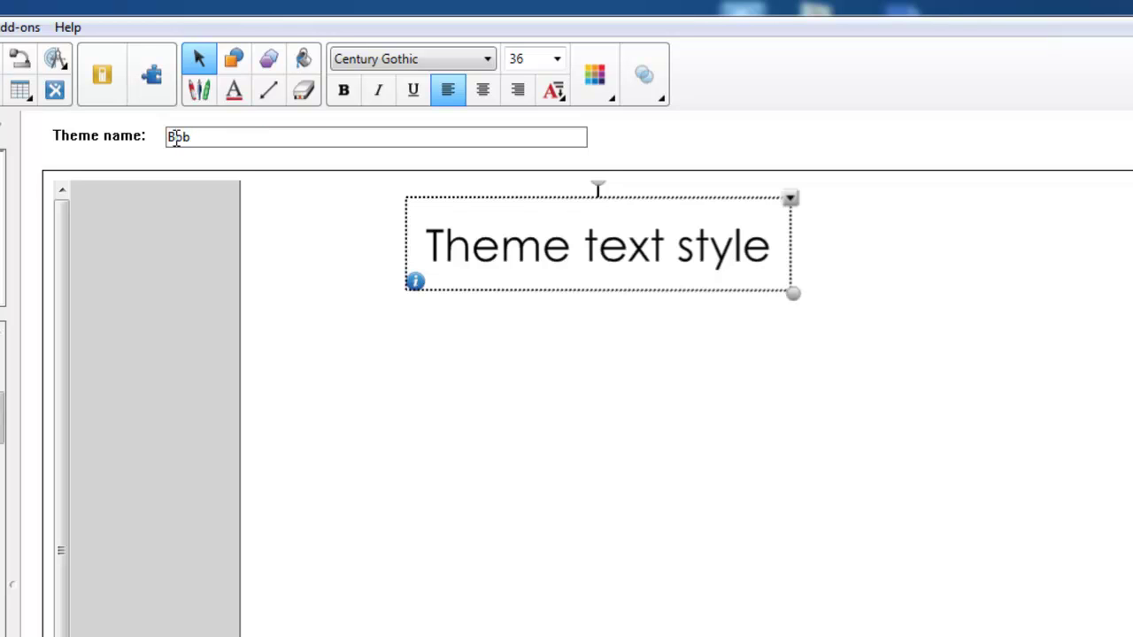
pyautogui.write(' cool theme')
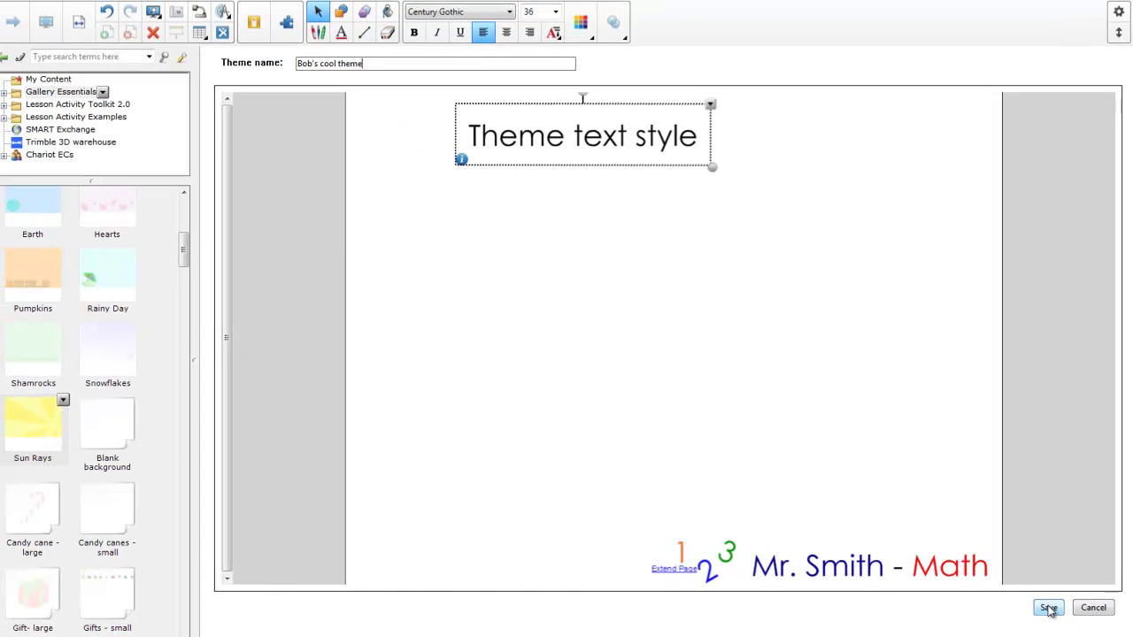
pyautogui.click(1048, 609)
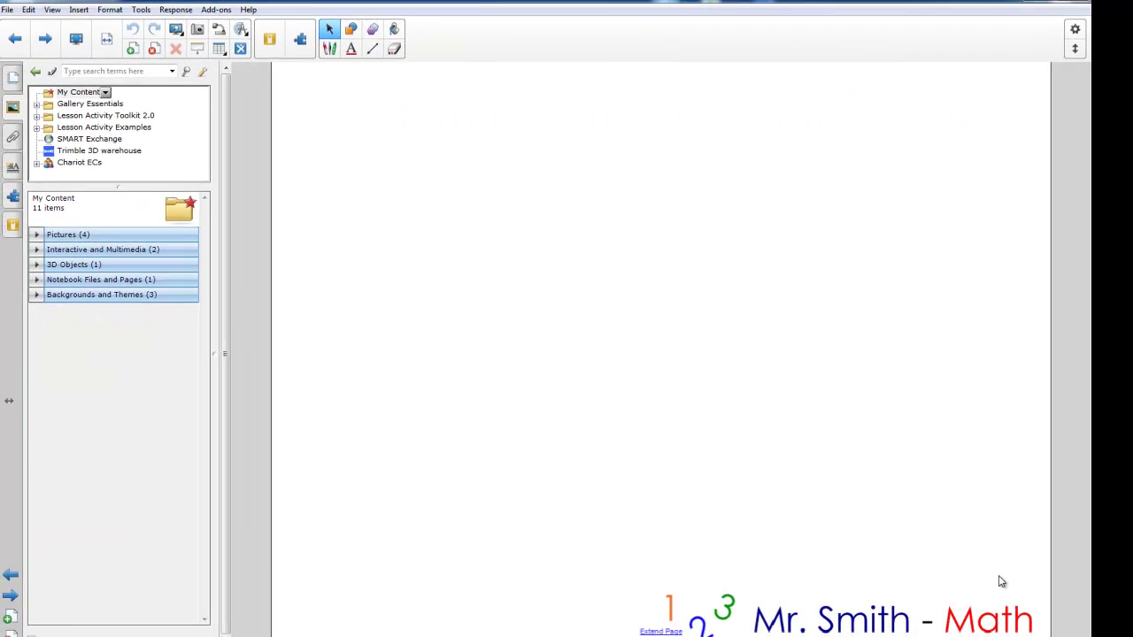
pyautogui.moveTo(724, 604)
pyautogui.mouseDown()
pyautogui.moveTo(727, 580)
pyautogui.moveTo(741, 590)
pyautogui.moveTo(729, 593)
pyautogui.mouseUp()
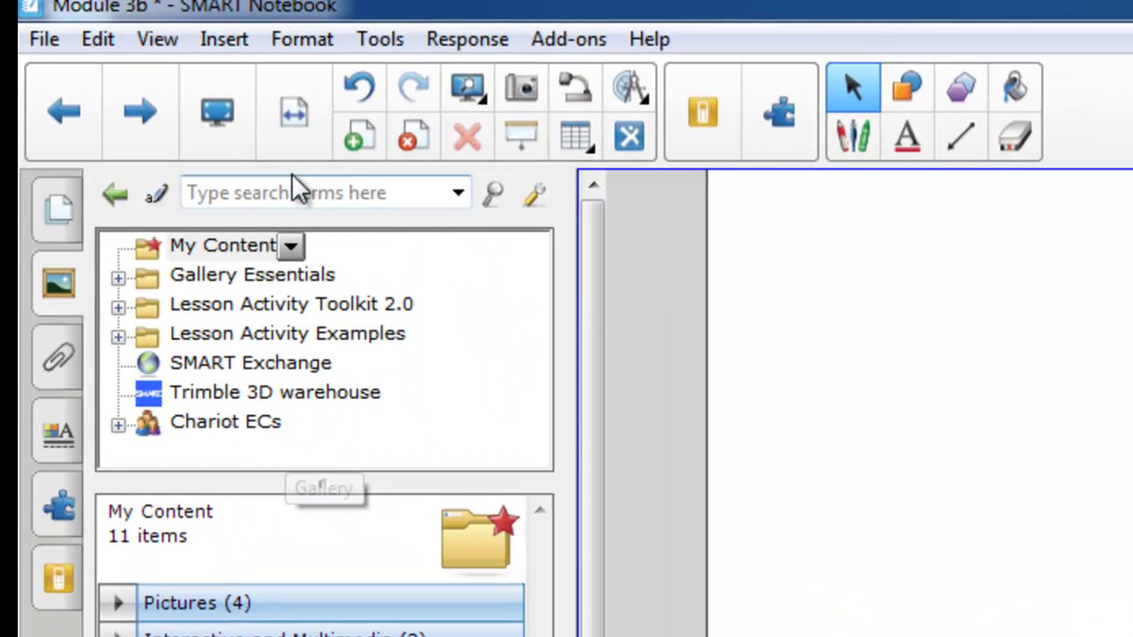
# Add a blank page and insert "Bob's cool theme" from the Backgrounds and Themes in My Content on that page only.
pyautogui.click(351, 136)
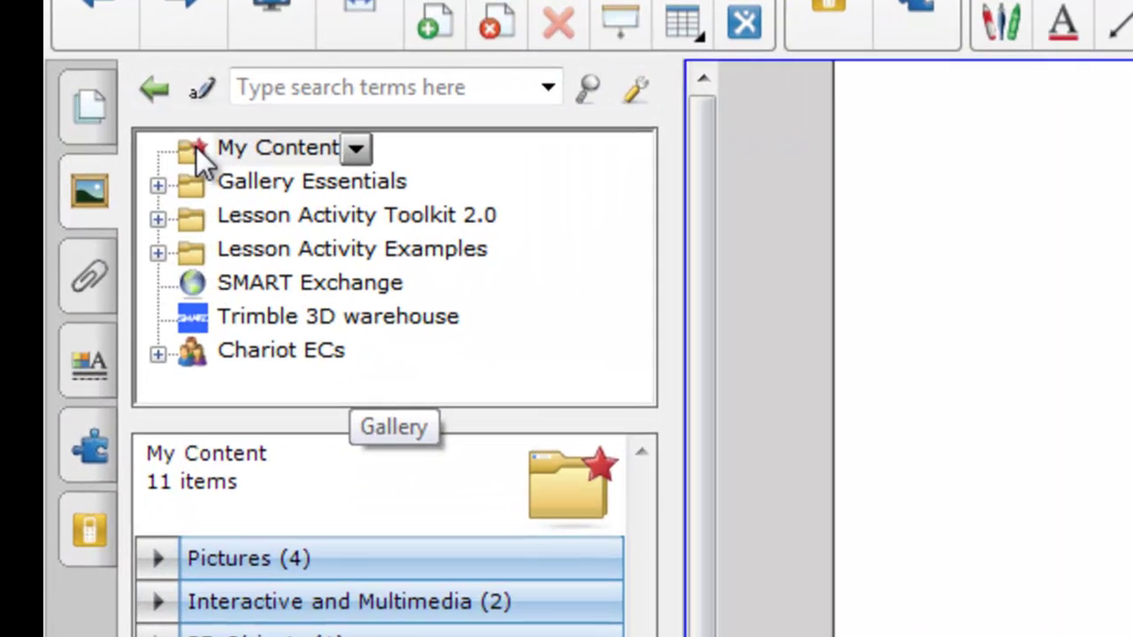
pyautogui.click(277, 150)
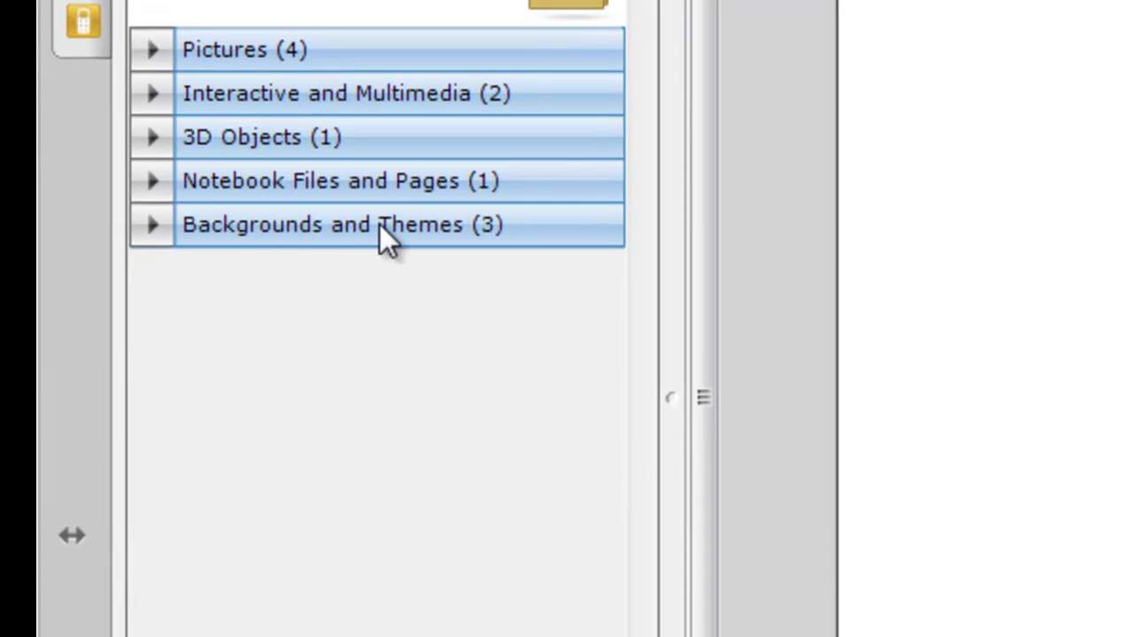
pyautogui.click(381, 224)
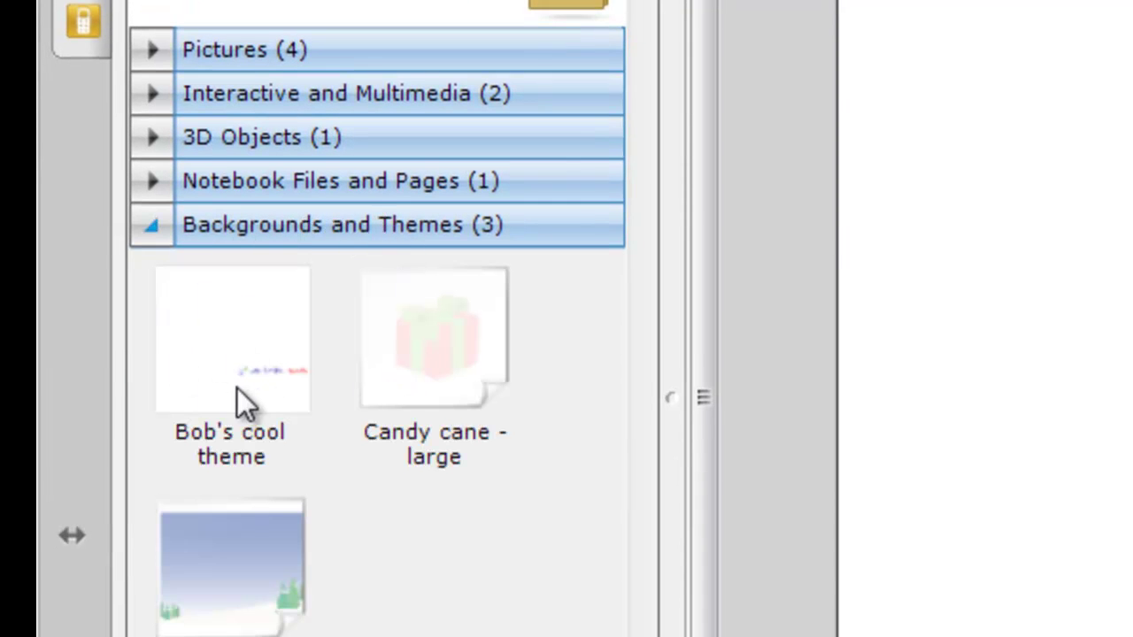
pyautogui.moveTo(214, 356); pyautogui.dragTo(542, 301)
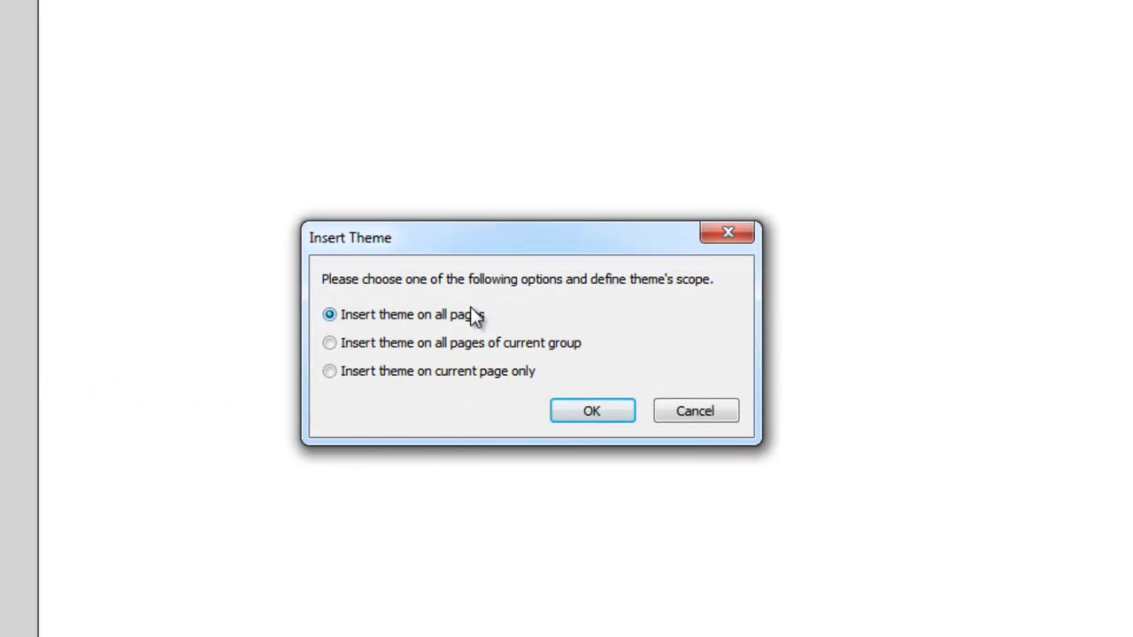
pyautogui.click(414, 376)
pyautogui.click(591, 413)
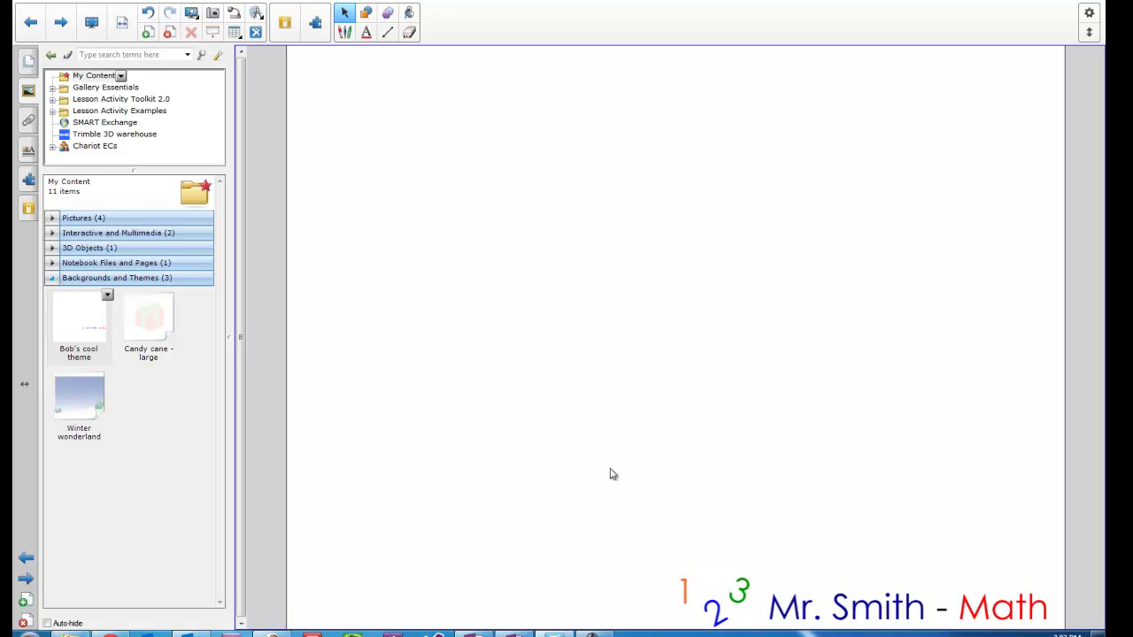
# Add the text "Name: ___________" below the heading on the treble clef page that follows.
pyautogui.click(60, 21)
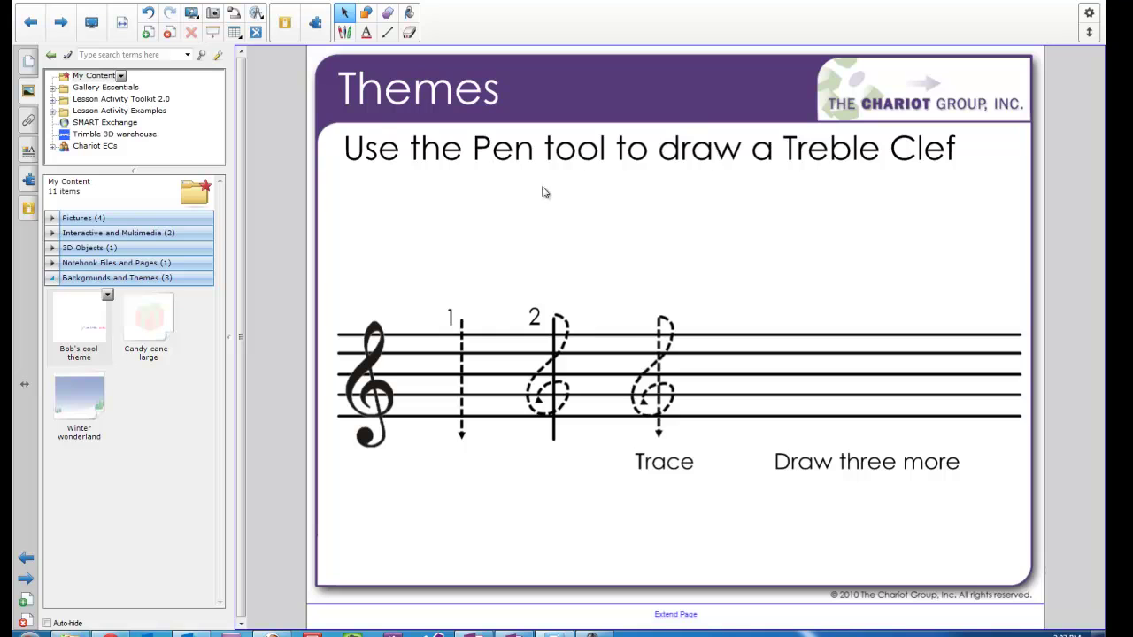
pyautogui.click(672, 219)
pyautogui.write('Name')
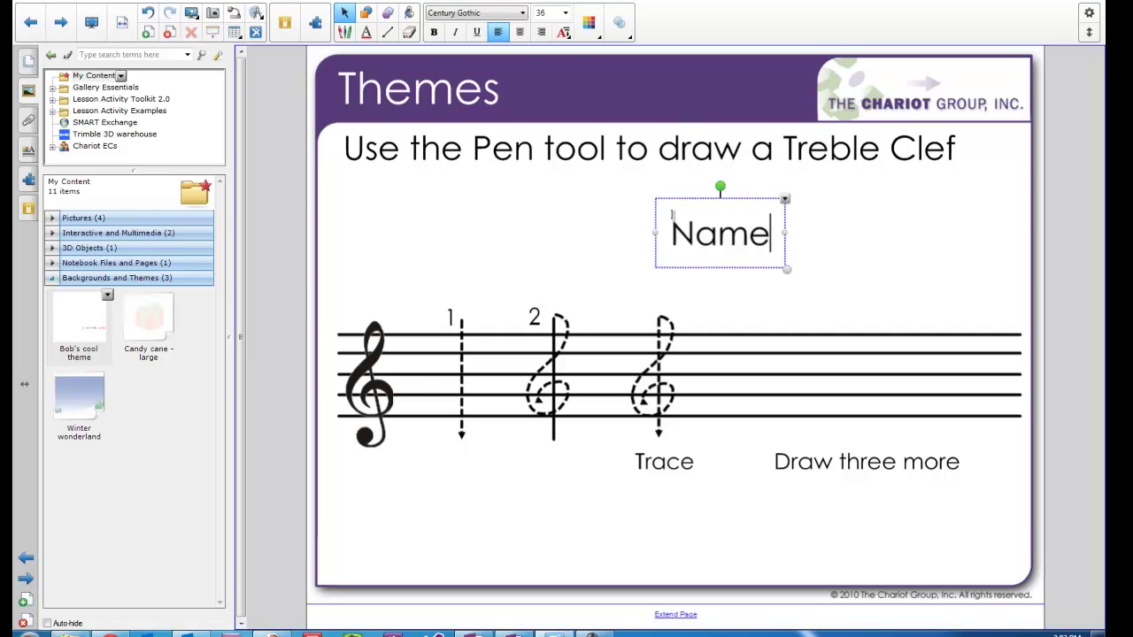
pyautogui.write(': ___________')
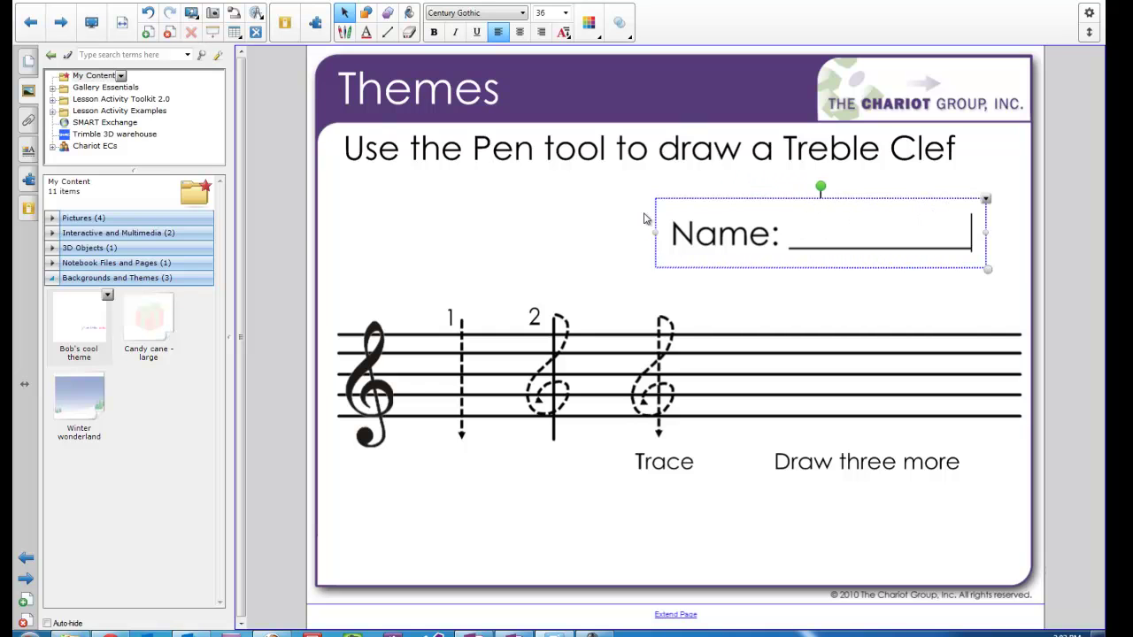
pyautogui.moveTo(652, 221); pyautogui.dragTo(752, 225)
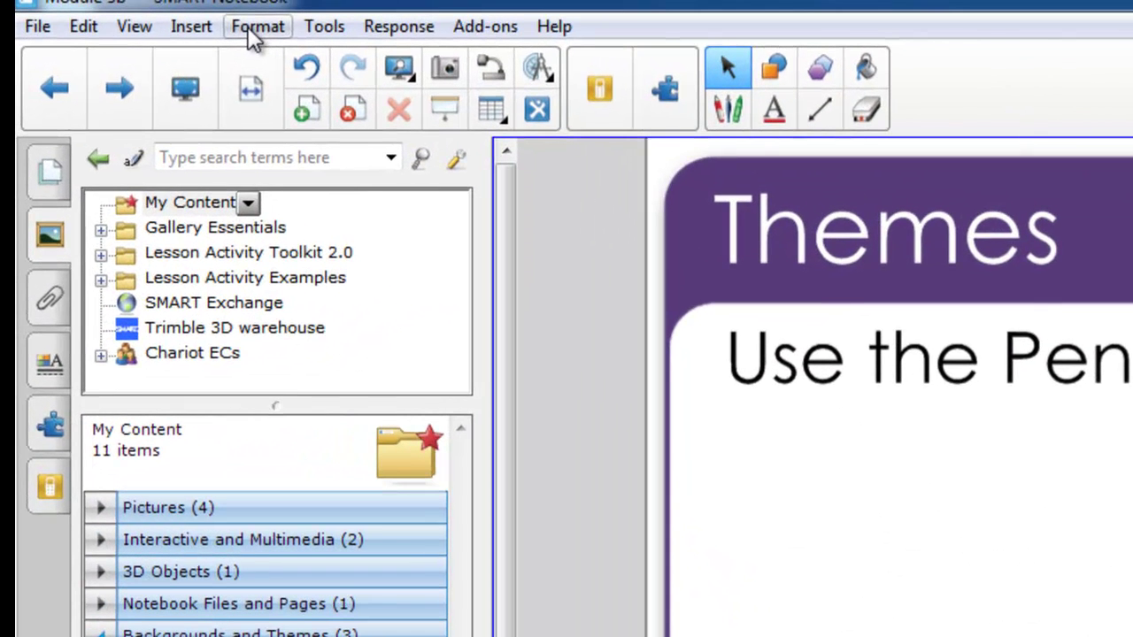
# Create a new theme from the current treble clef page, name it "Treble Clef" and save it.
pyautogui.click(205, 18)
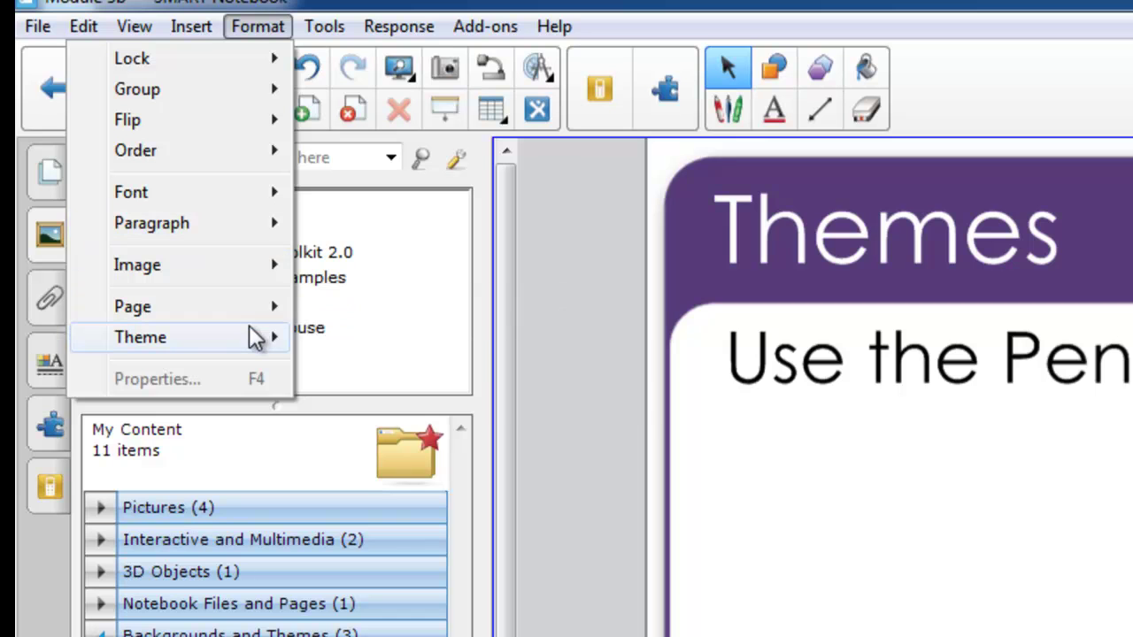
pyautogui.moveTo(255, 337)
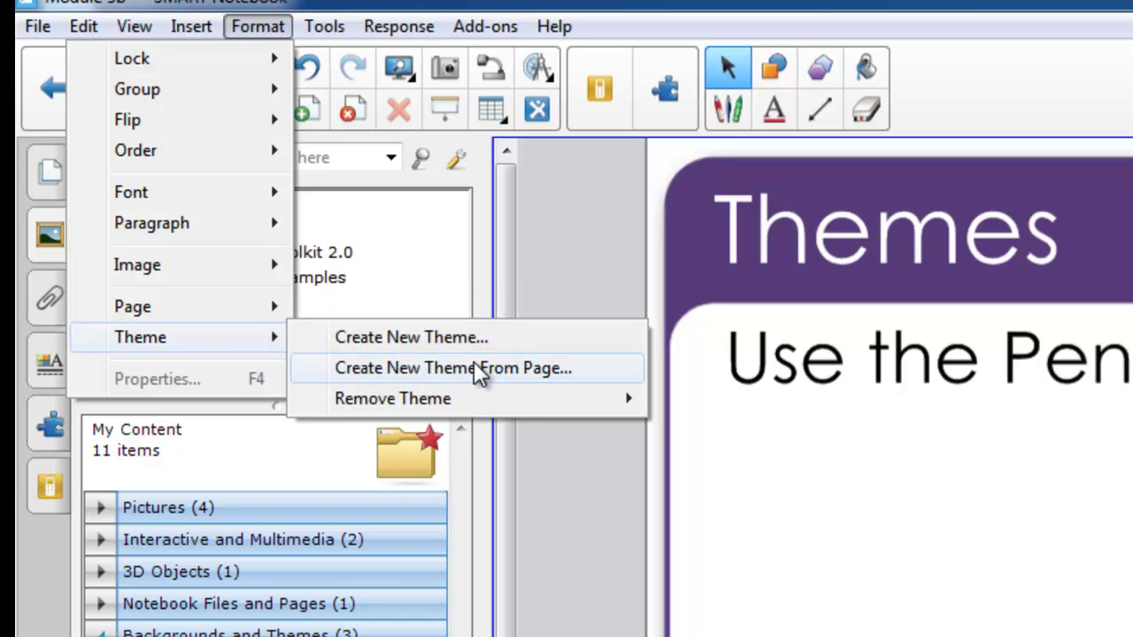
pyautogui.click(529, 369)
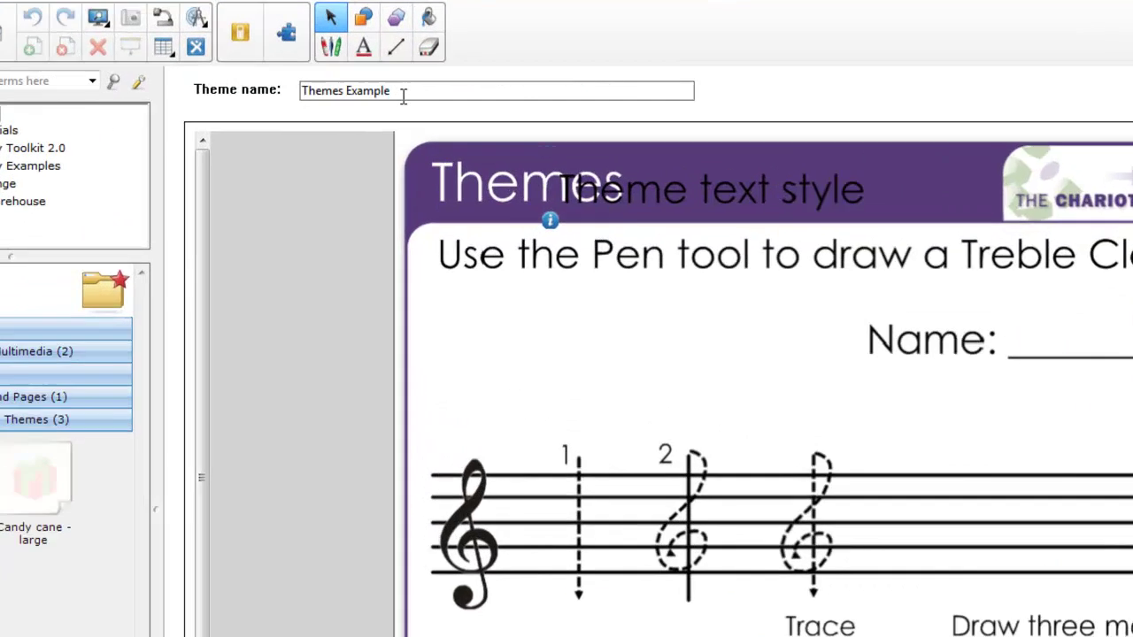
pyautogui.moveTo(402, 86); pyautogui.dragTo(315, 88)
pyautogui.write('Treble Clef')
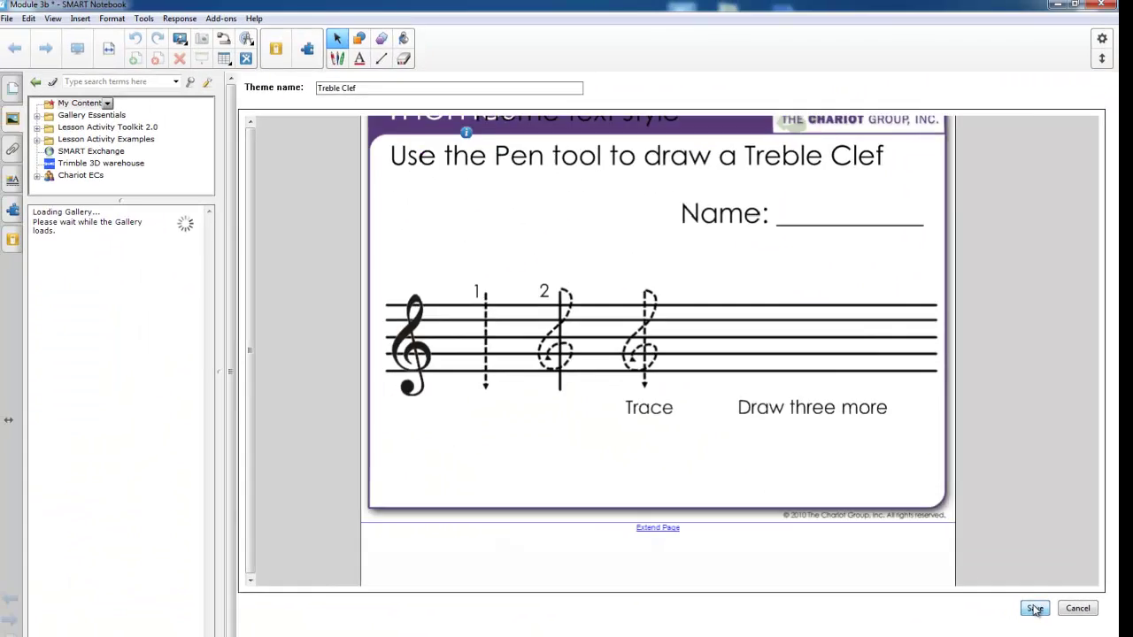
pyautogui.click(912, 571)
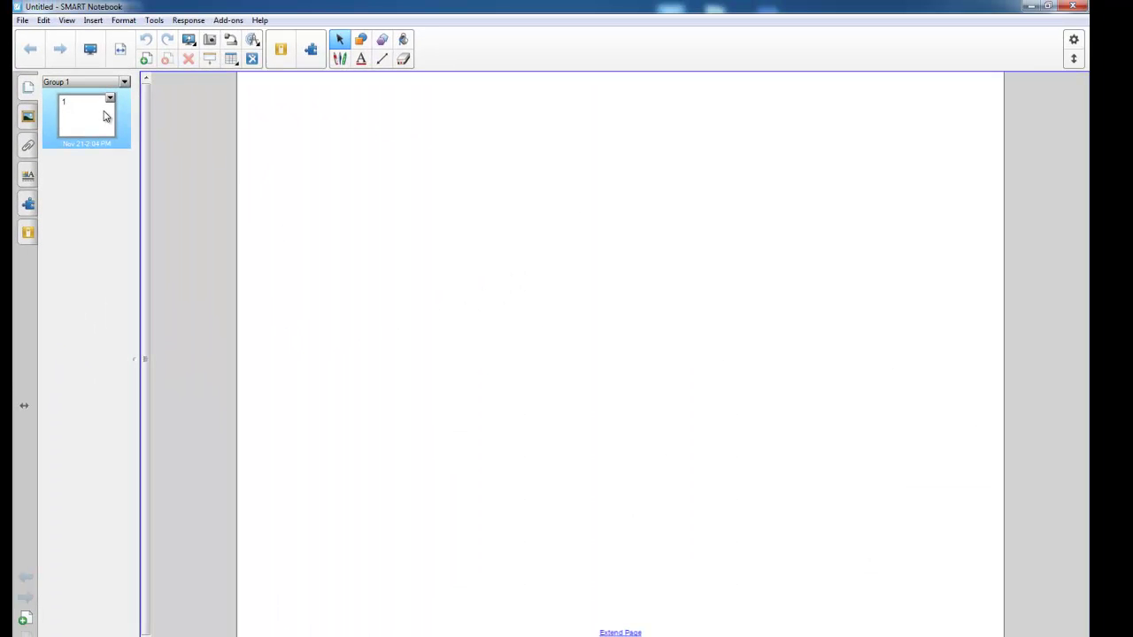
# Insert the "Treble Clef" theme from the Backgrounds and Themes in My Content on all pages of the blank file.
pyautogui.click(27, 116)
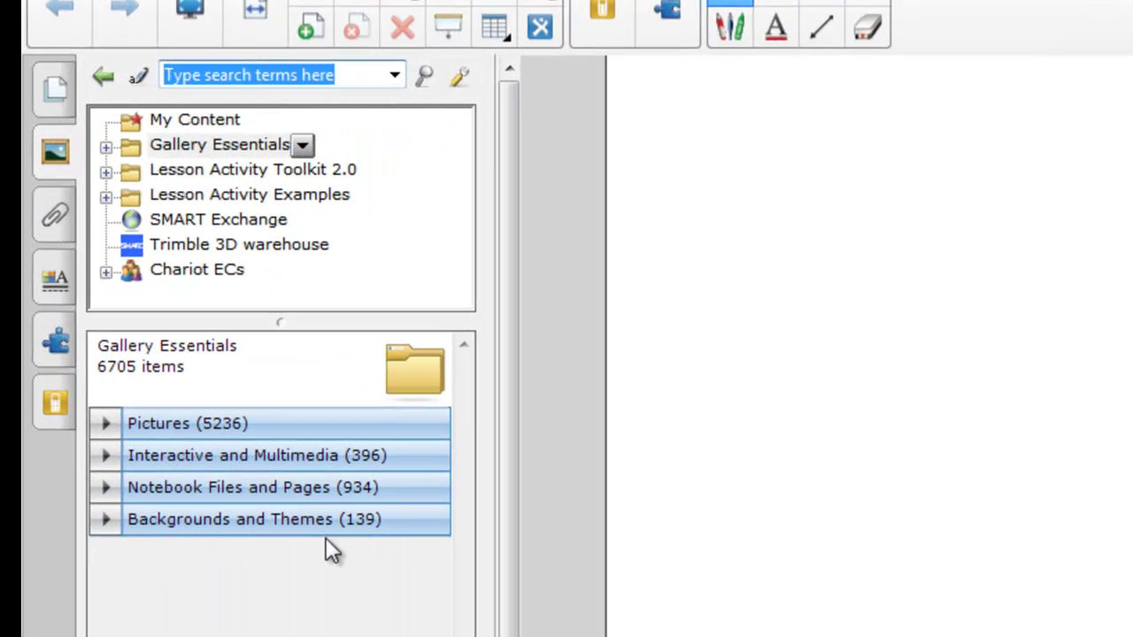
pyautogui.click(312, 522)
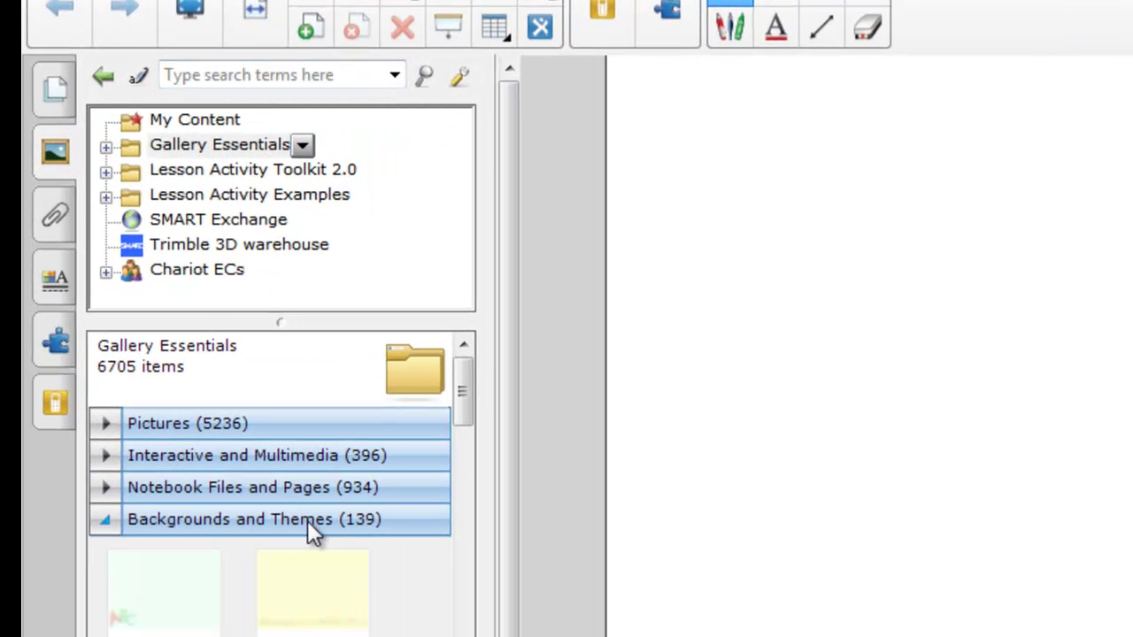
pyautogui.click(166, 118)
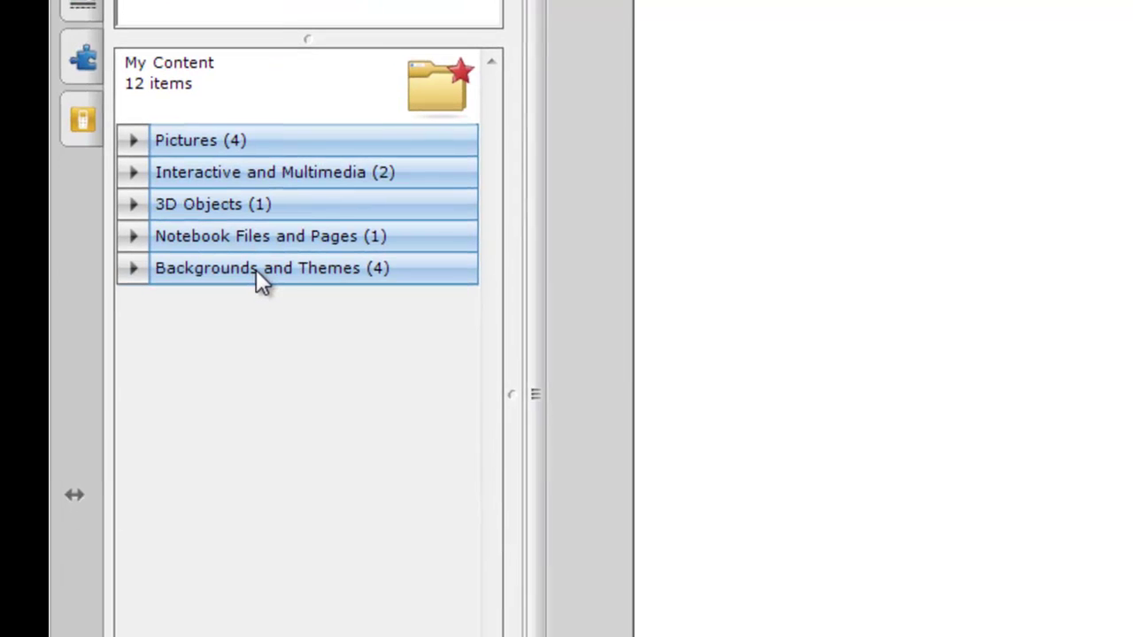
pyautogui.click(256, 269)
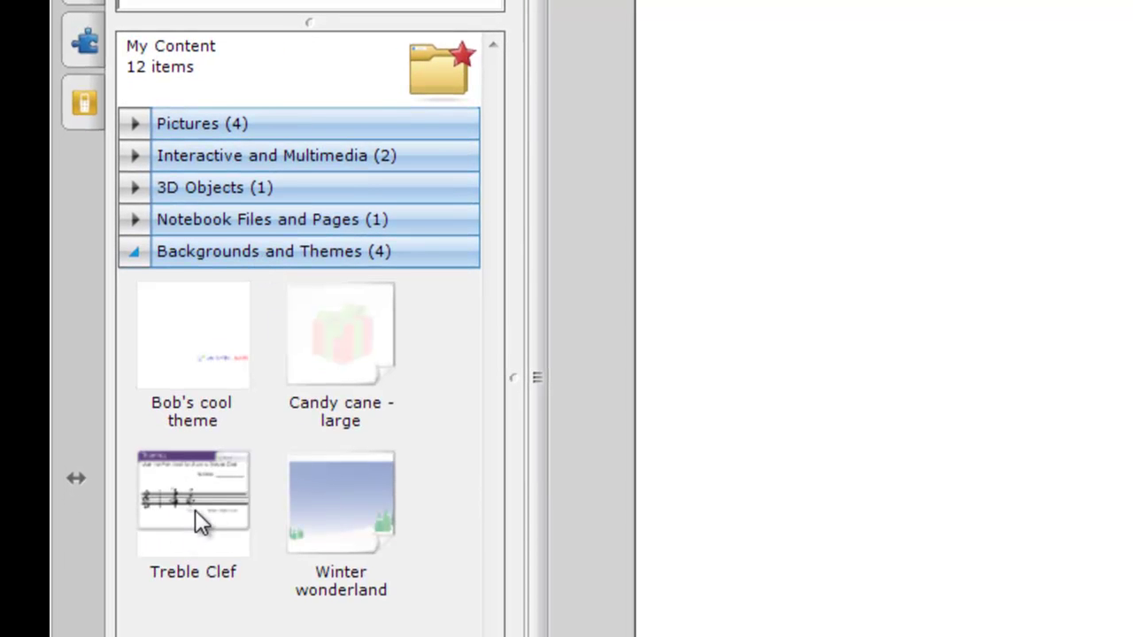
pyautogui.moveTo(195, 509); pyautogui.dragTo(926, 447)
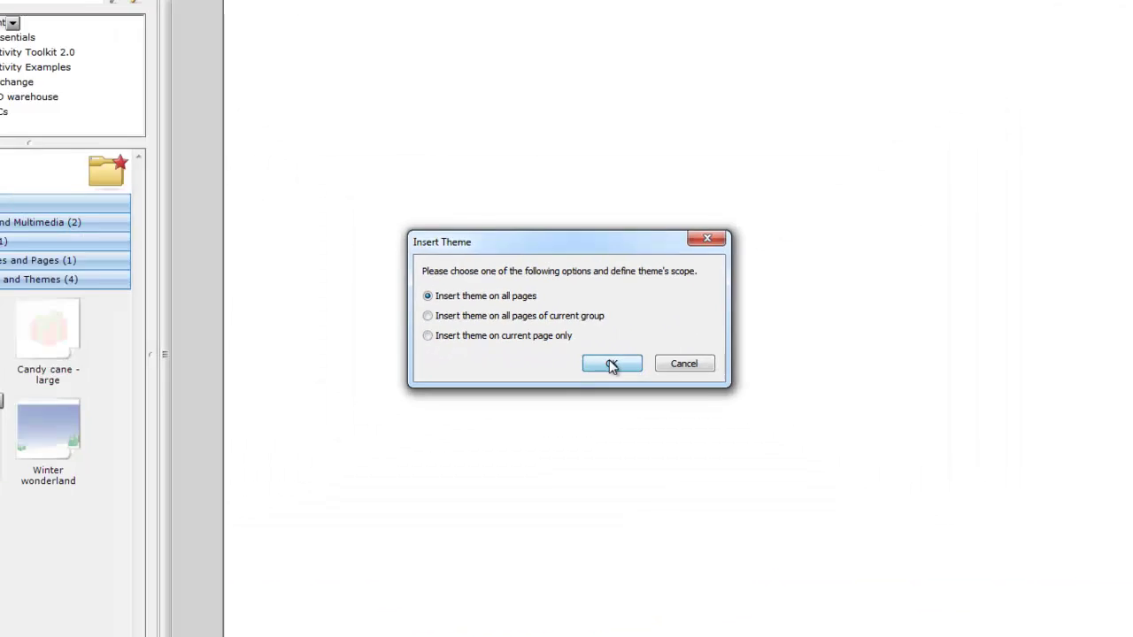
pyautogui.click(699, 433)
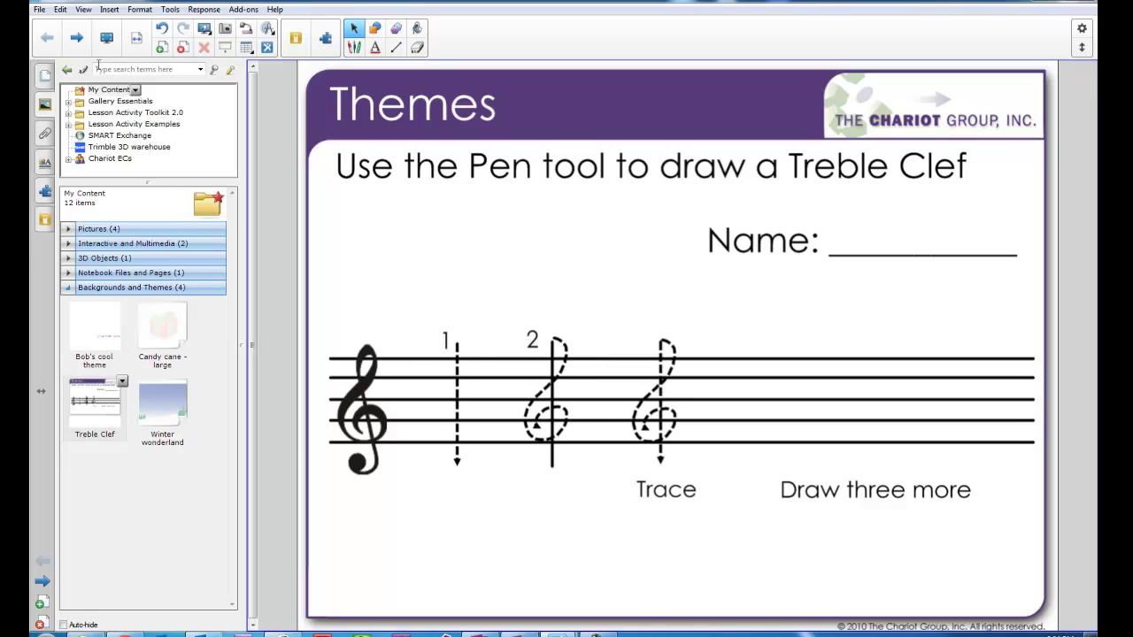
# Show the page thumbnails, then with the red pen handwrite a first name on the Name line and trace the dashed clef's vertical stroke.
pyautogui.click(46, 78)
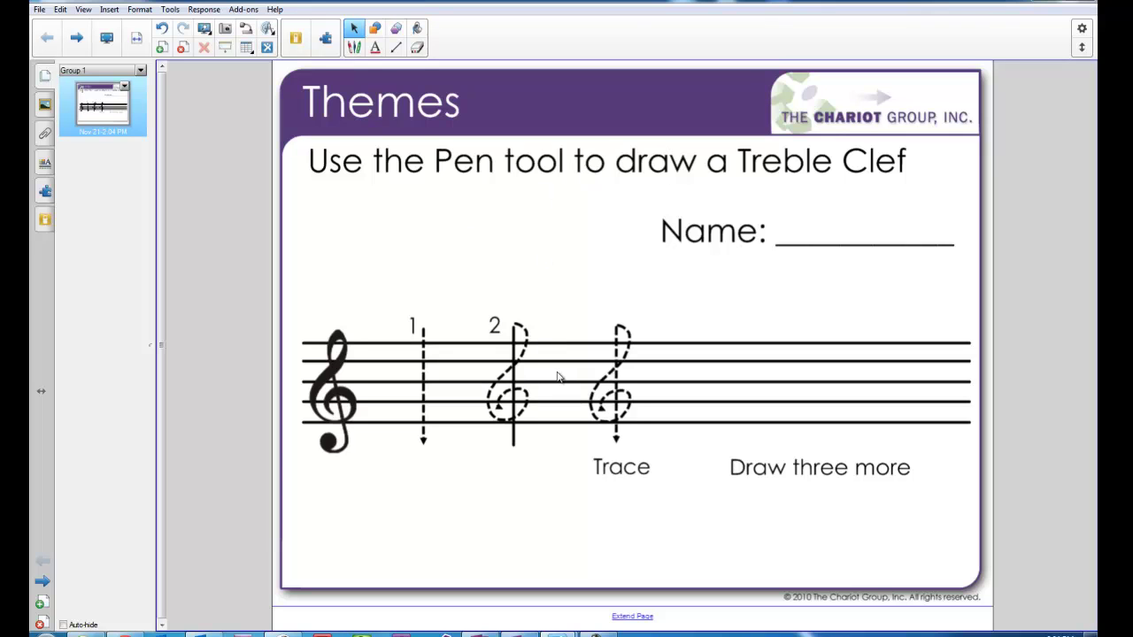
pyautogui.click(354, 48)
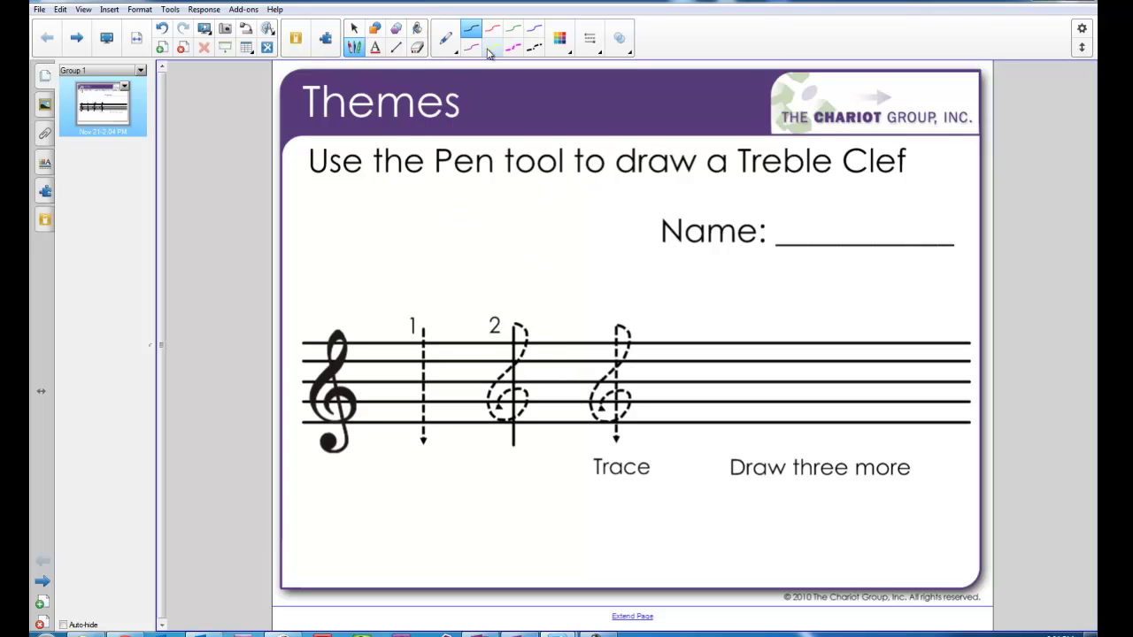
pyautogui.click(492, 34)
pyautogui.moveTo(785, 232)
pyautogui.mouseDown()
pyautogui.moveTo(796, 214)
pyautogui.moveTo(804, 233)
pyautogui.moveTo(827, 219)
pyautogui.moveTo(849, 225)
pyautogui.moveTo(837, 237)
pyautogui.mouseUp()
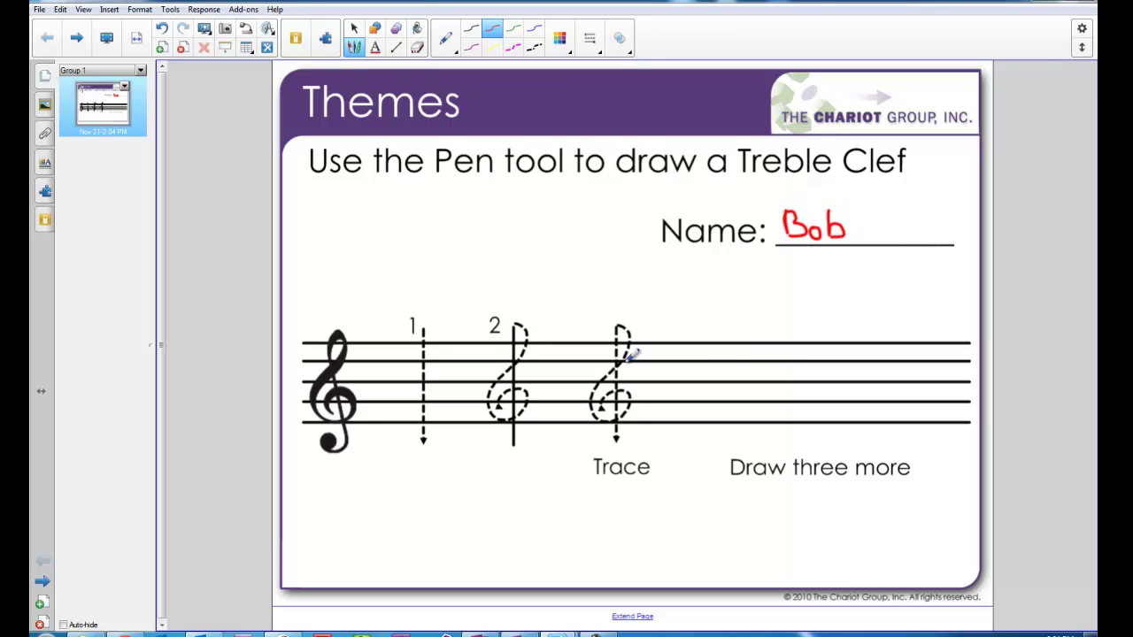
pyautogui.moveTo(624, 324); pyautogui.dragTo(622, 429)
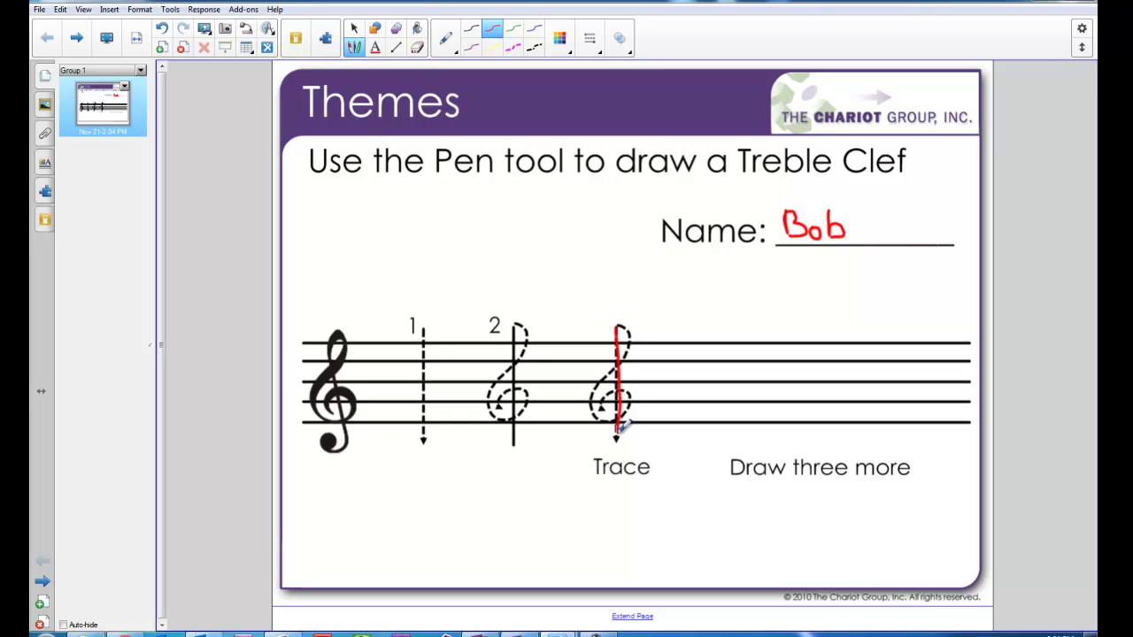